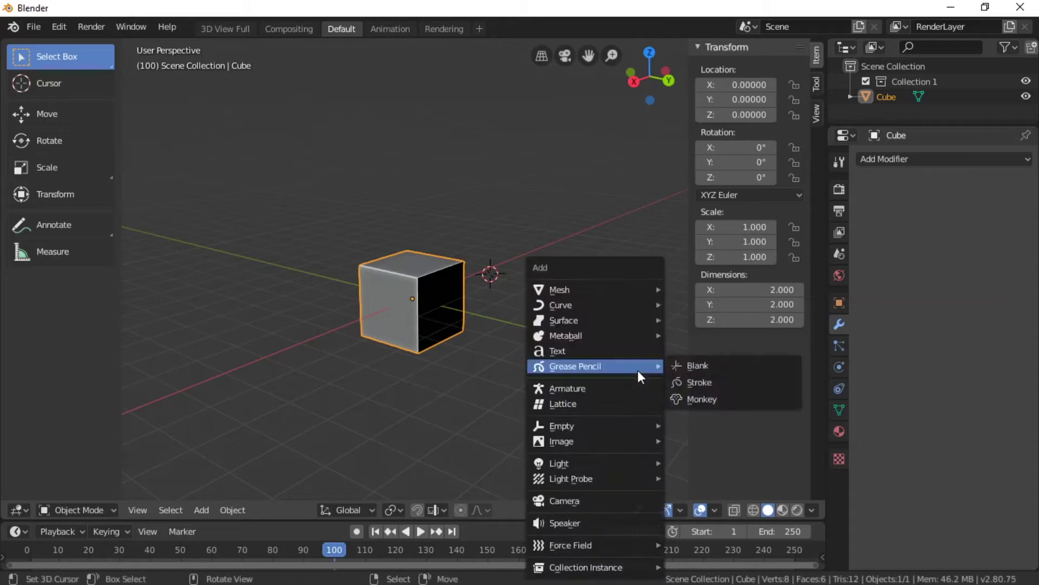
- Add a five-vertex cylinder beside the cube and enter Edit Mode
click(703, 366)
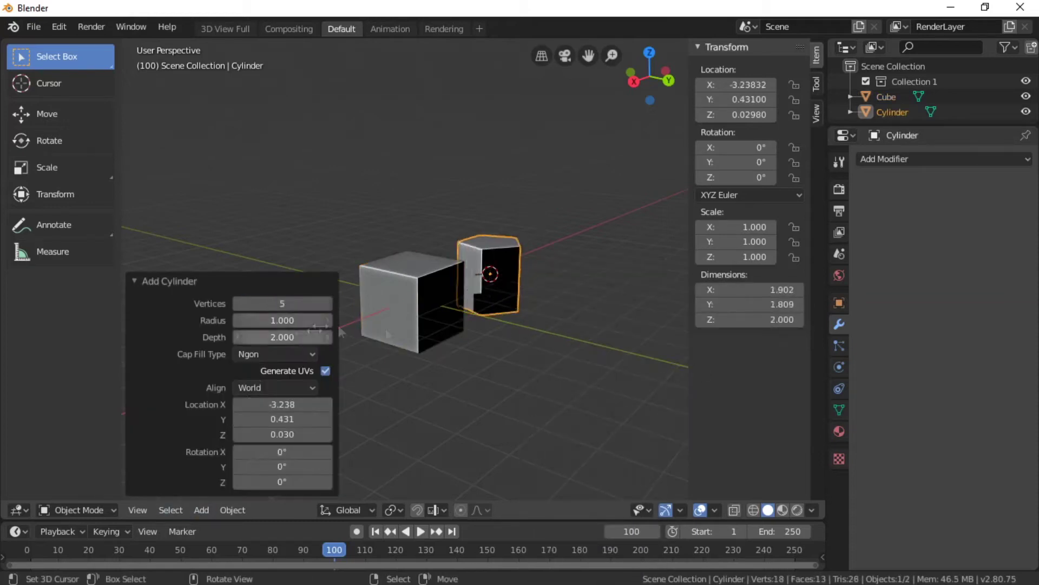
mouse_move(340, 330)
middle_down()
mouse_move(480, 339)
mouse_move(514, 413)
mouse_move(459, 364)
mouse_move(471, 350)
mouse_move(292, 362)
middle_up()
key(Tab)
- Add a centred loop cut around the cylinder and select its vertices
key(ctrl+r)
click(472, 349)
right_click(471, 350)
key(ctrl+r)
right_click(352, 333)
mouse_move(352, 332)
middle_down()
mouse_move(418, 290)
mouse_move(487, 324)
mouse_move(485, 336)
mouse_move(403, 314)
mouse_move(496, 338)
middle_up()
ctrl+alt+click(534, 343)
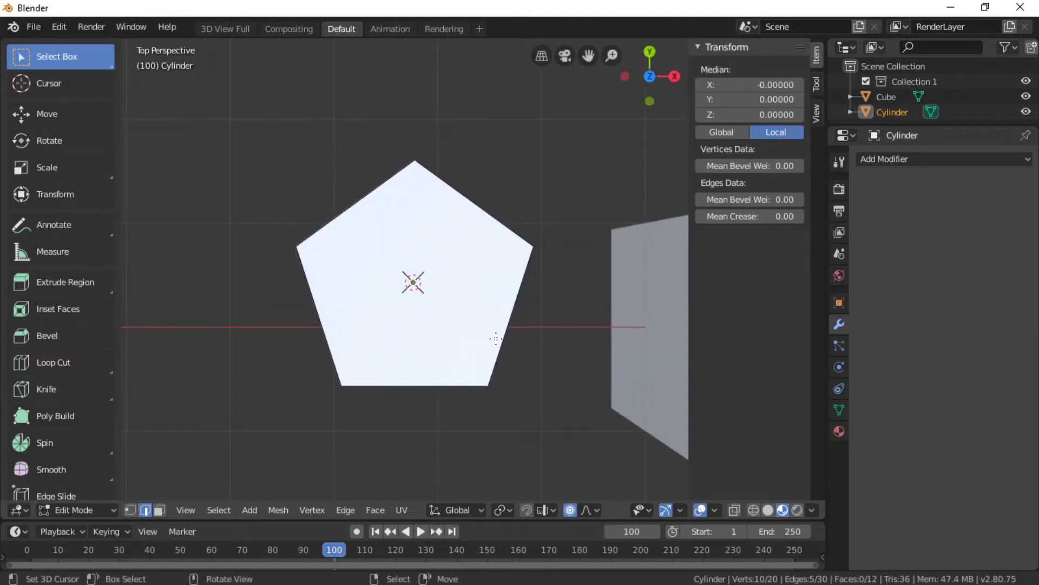
- Scale alternate vertices inward to form a five-pointed star
key(s)
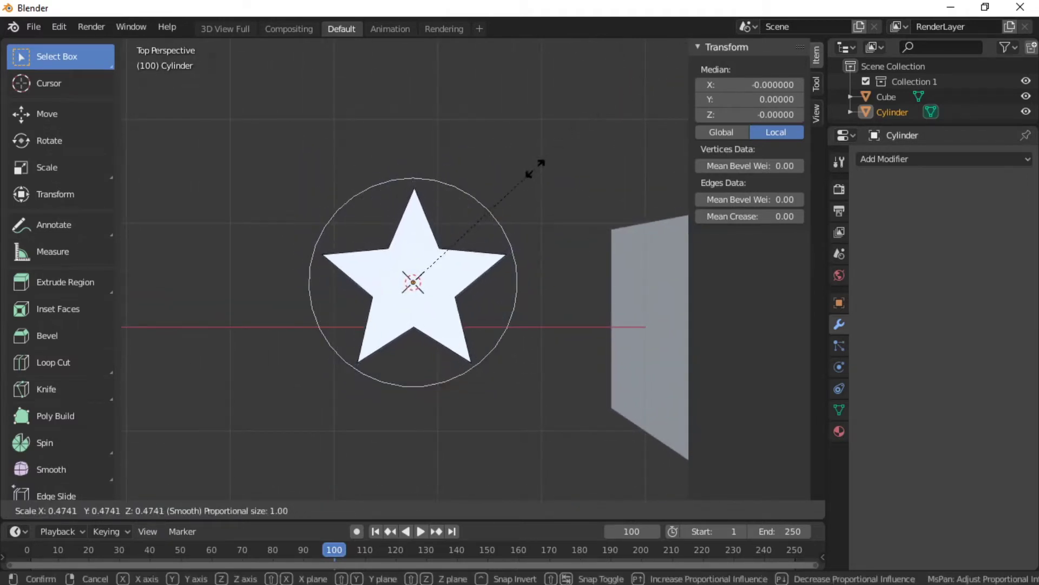
click(535, 168)
middle_drag(535, 167, 335, 279)
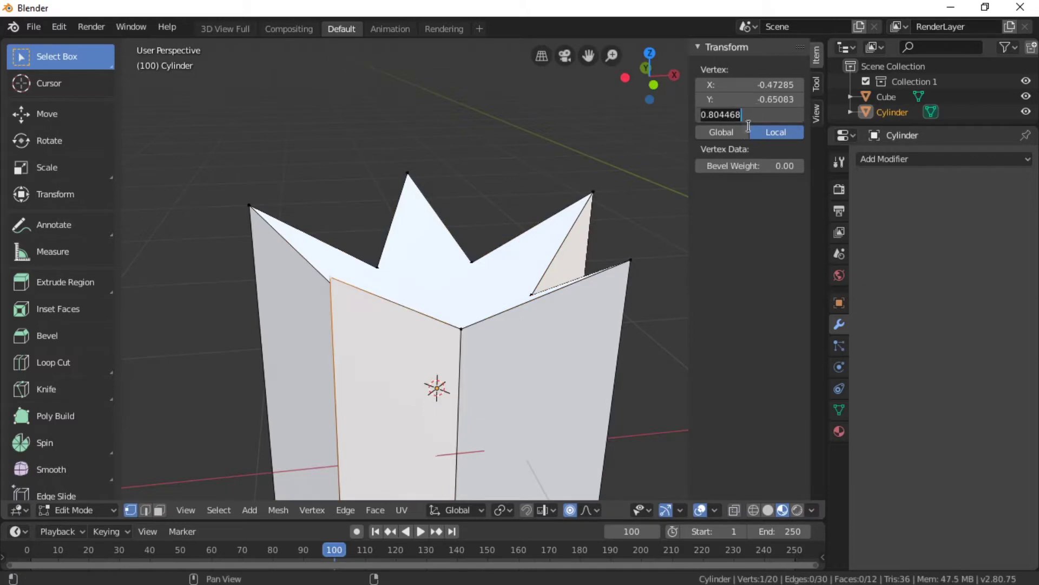
middle_drag(605, 237, 382, 403)
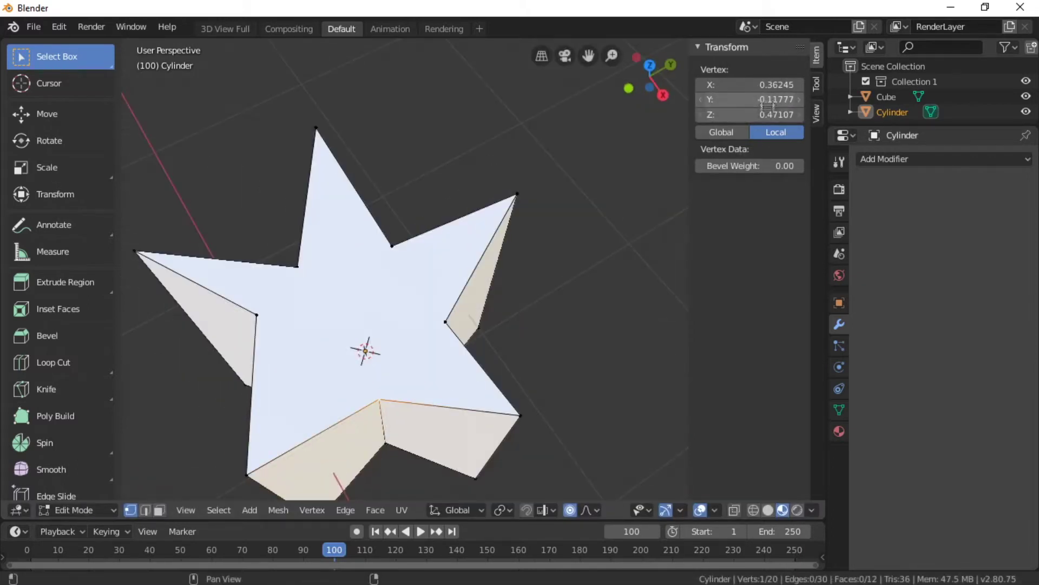
- Adjust the star prism's top, cancel the bevel on it and clear the selection
key(ctrl+z)
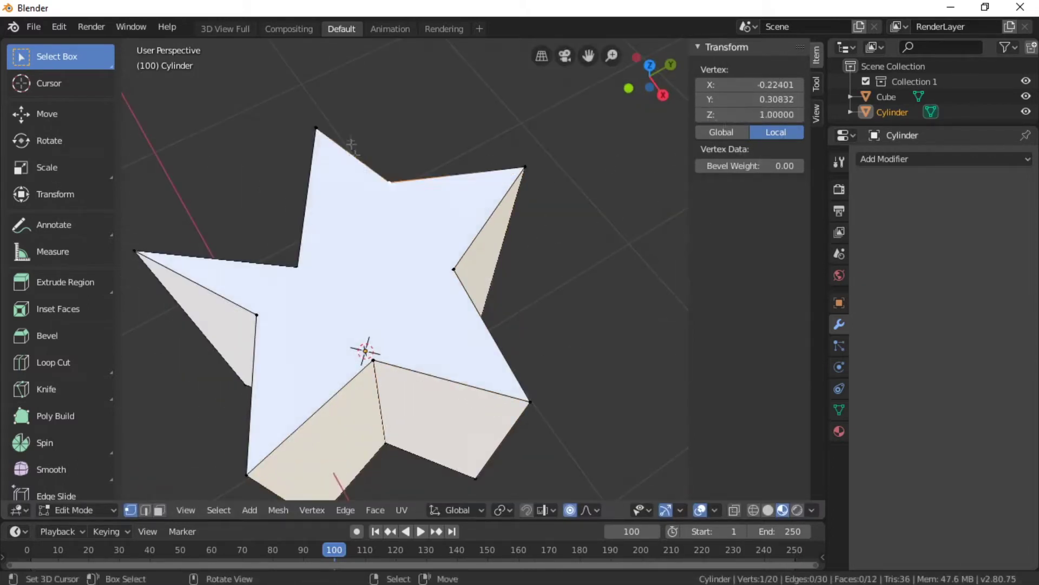
middle_drag(509, 291, 476, 324)
scroll(477, 325, up, 3)
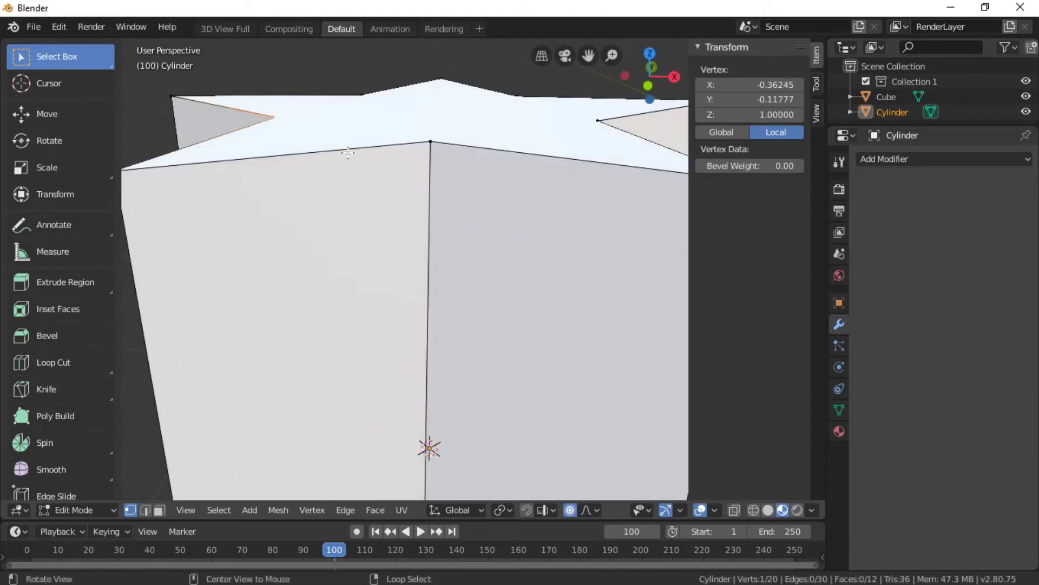
alt+click(476, 298)
scroll(476, 298, up, 2)
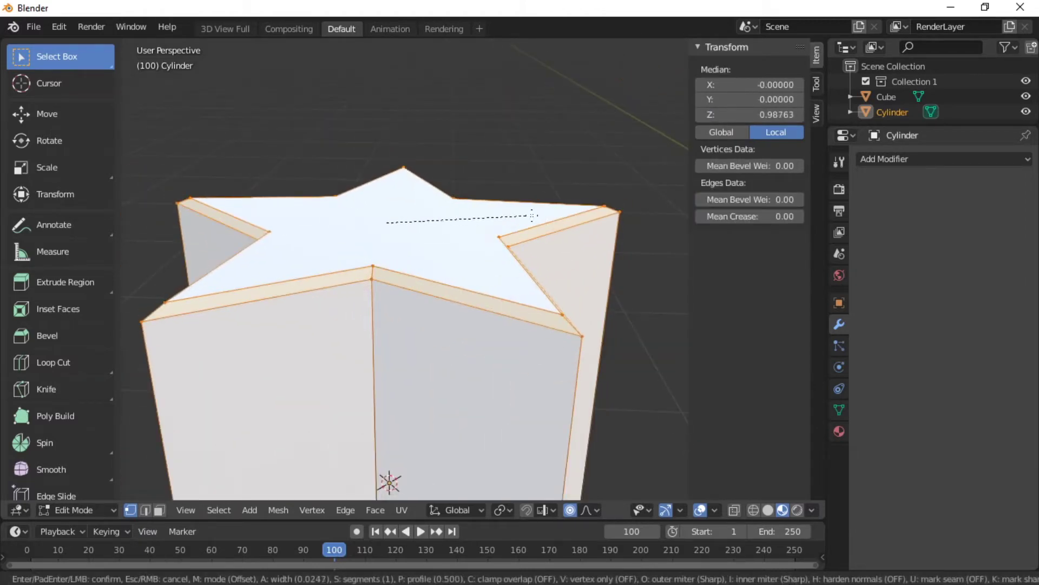
right_click(525, 162)
click(542, 161)
middle_drag(541, 161, 290, 248)
scroll(433, 249, up, 3)
- Delete the cube and add a 217-vertex cylinder at the world origin
key(Tab)
scroll(385, 299, down, 5)
click(384, 299)
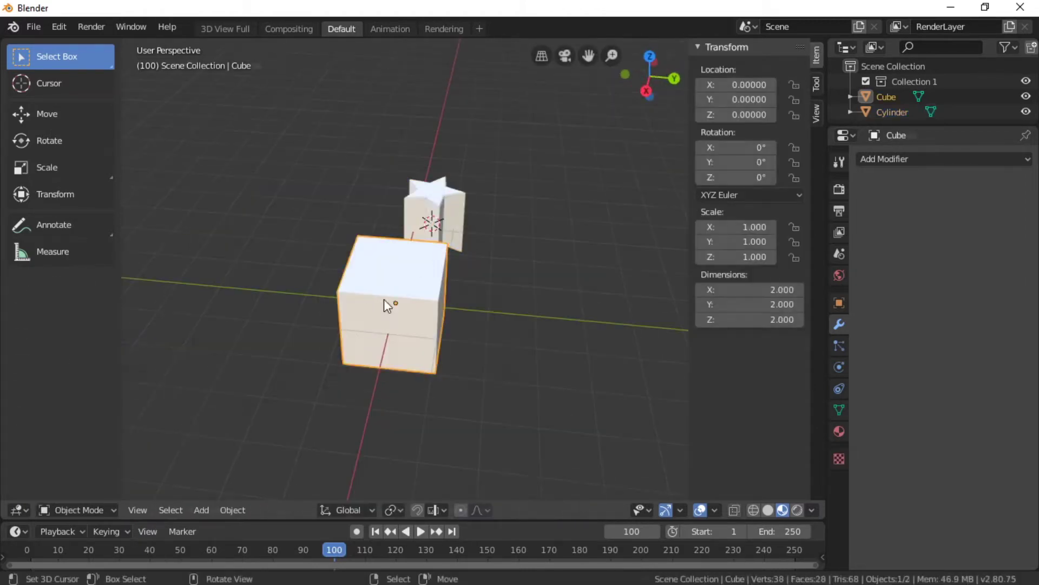
key(Delete)
key(shift+a)
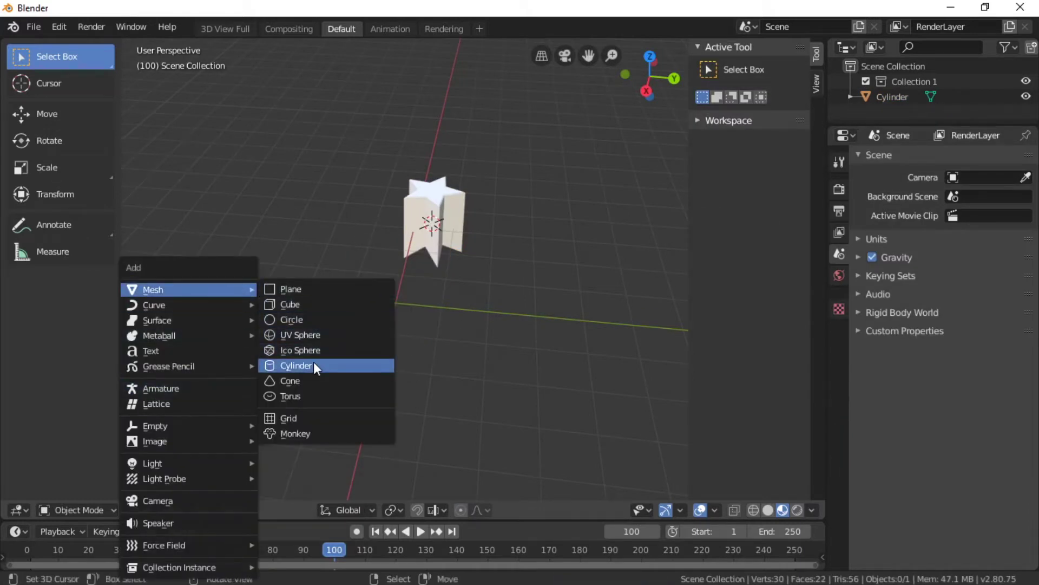
click(317, 366)
scroll(465, 278, up, 5)
drag(282, 303, 325, 303)
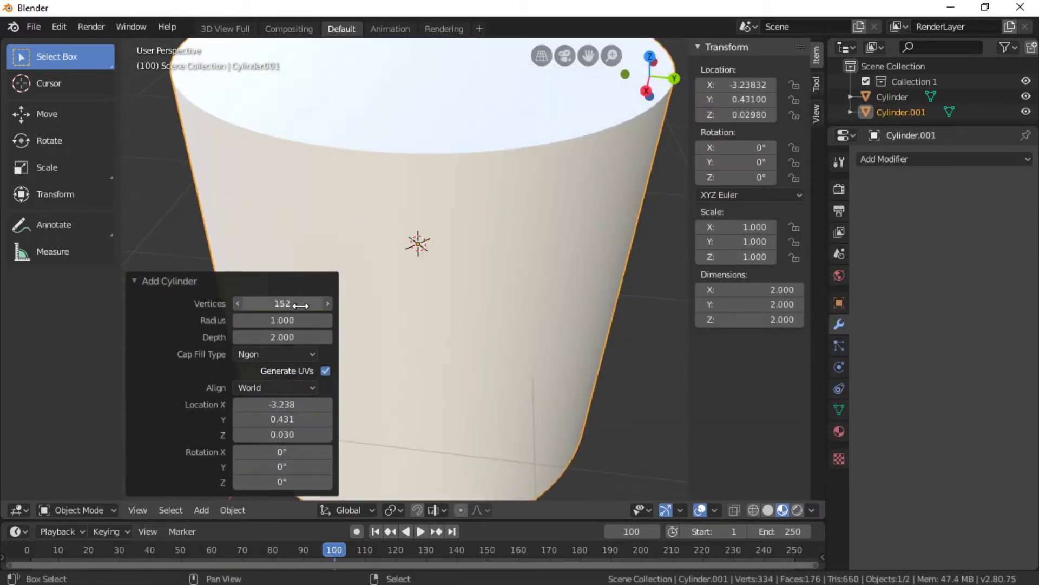
scroll(439, 388, down, 6)
key(BackSpace)
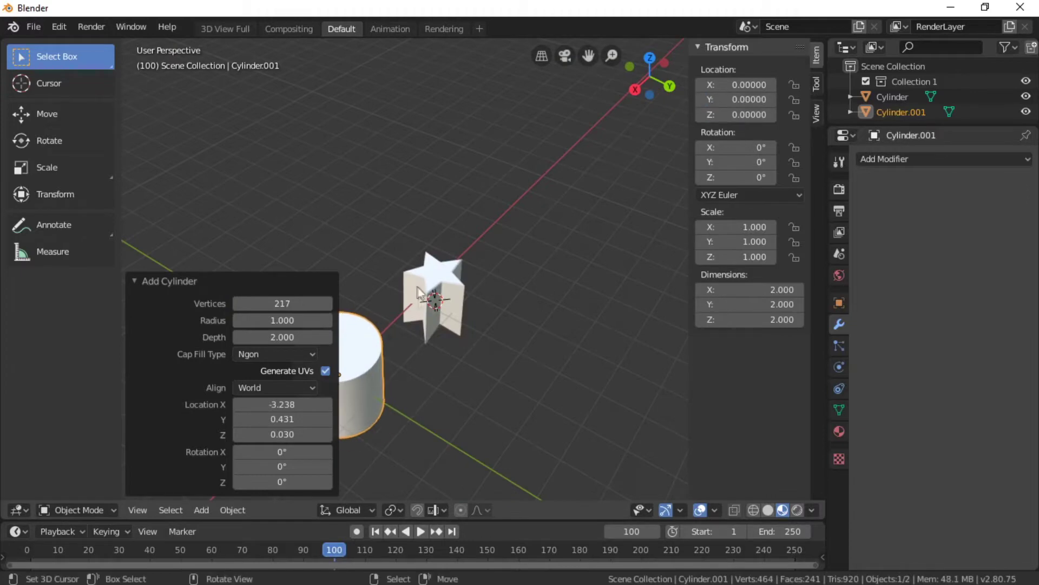
- Rotate the new cylinder 90° on Y onto its side
click(419, 294)
middle_drag(418, 294, 524, 154)
key(s)
key(Escape)
middle_drag(286, 178, 433, 474)
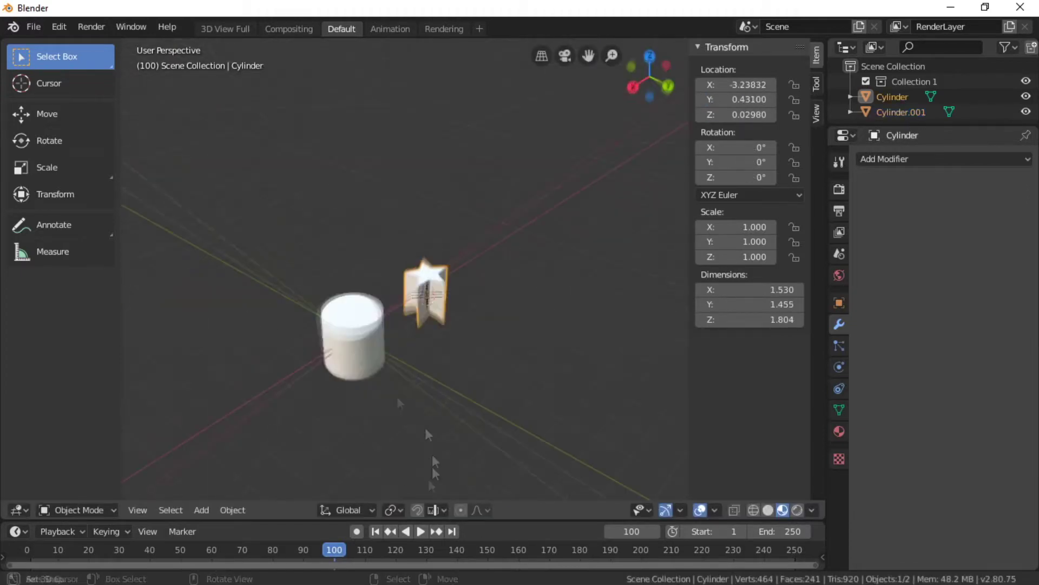
key(Return)
- Flatten the cylinder along X to 0.164 into a thin coin
scroll(348, 355, up, 3)
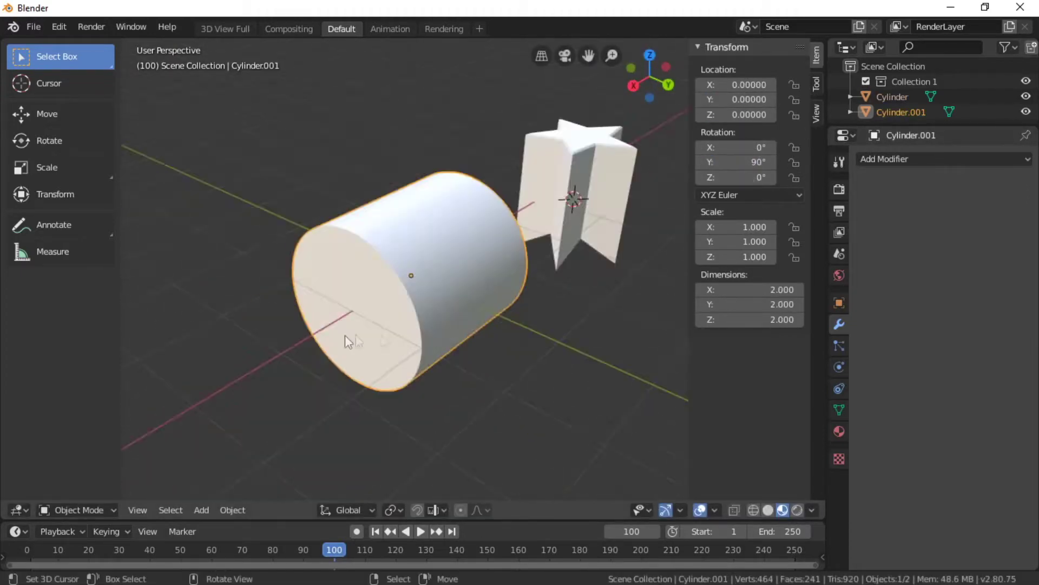
middle_drag(348, 356, 425, 339)
key(s)
key(x)
click(424, 322)
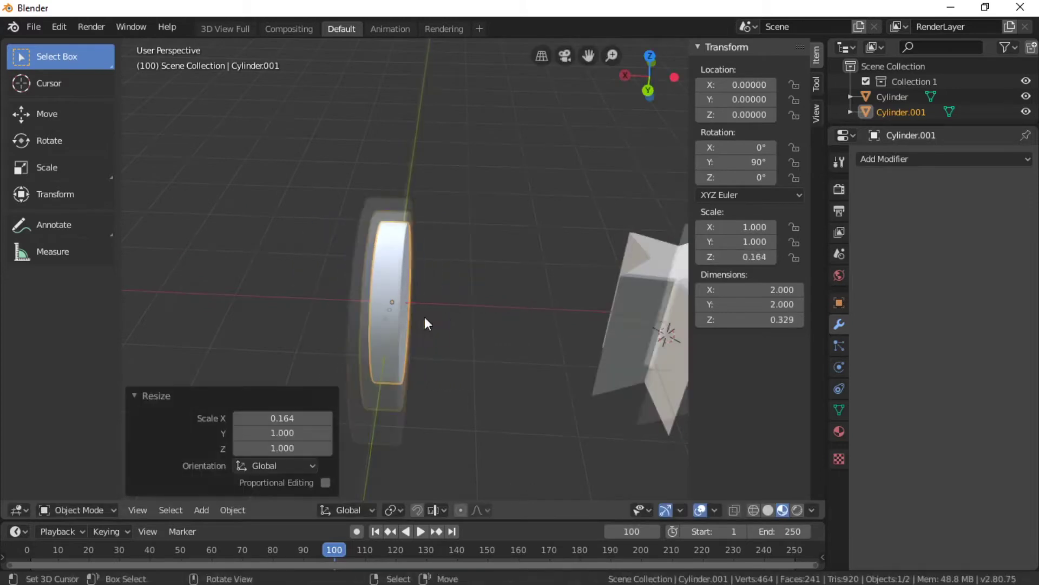
scroll(453, 341, up, 3)
- Bevel the coin's front cap, trying Percent, Width and Depth width types with 2 segments
scroll(432, 339, up, 4)
key(Tab)
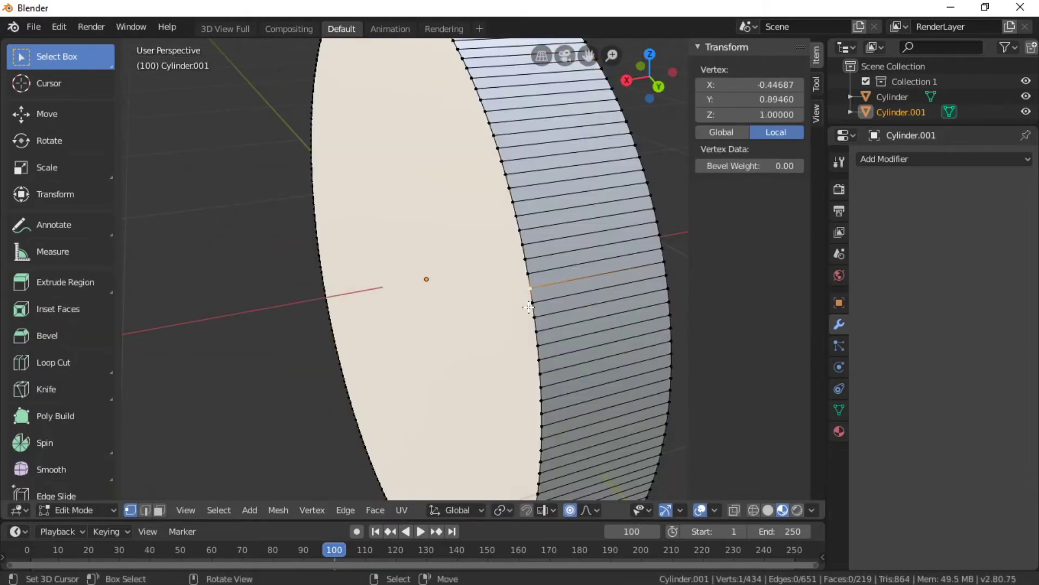
alt+click(601, 261)
key(ctrl+b)
click(331, 281)
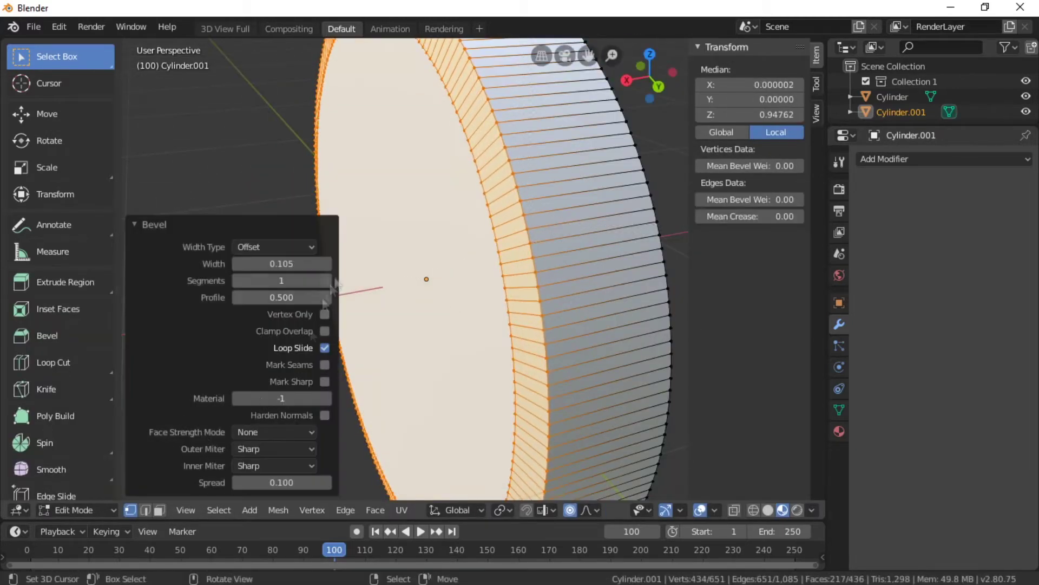
click(275, 246)
click(295, 263)
click(275, 246)
click(292, 287)
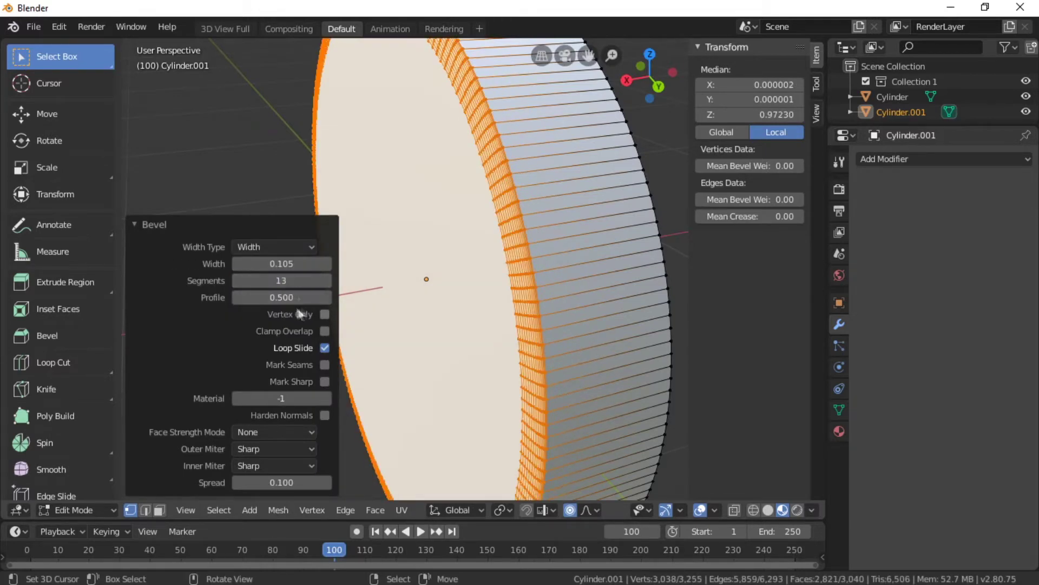
click(274, 246)
click(255, 295)
mouse_move(303, 280)
mouse_down()
mouse_move(255, 280)
mouse_move(270, 263)
mouse_up()
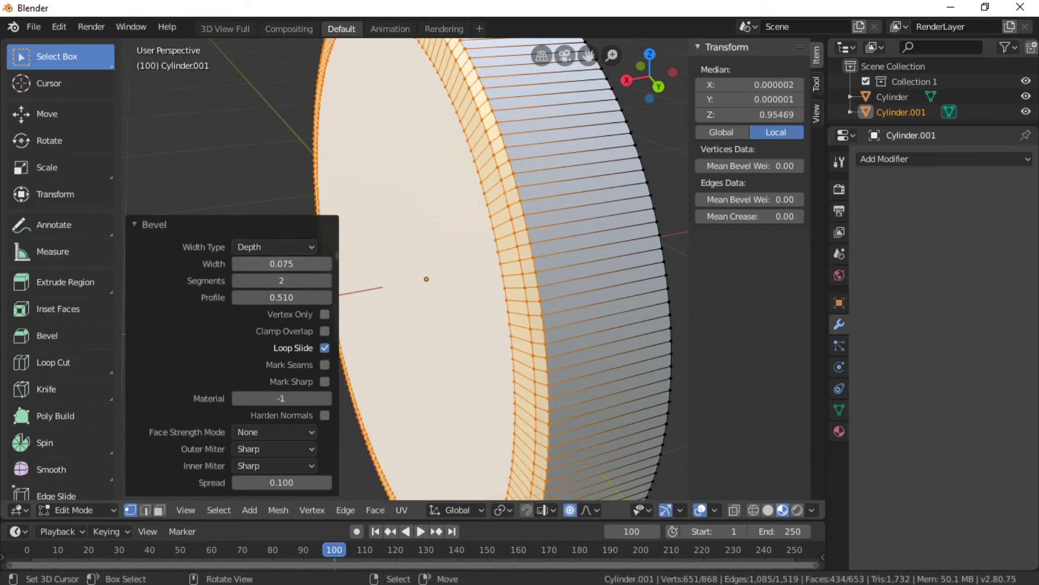
click(536, 218)
- Undo and re-bevel only the front cap with a 0.081 Depth width and 2 segments
key(ctrl+z)
key(ctrl+z)
mouse_move(536, 218)
middle_down()
mouse_move(240, 251)
mouse_move(476, 196)
middle_up()
alt+click(246, 250)
key(ctrl+b)
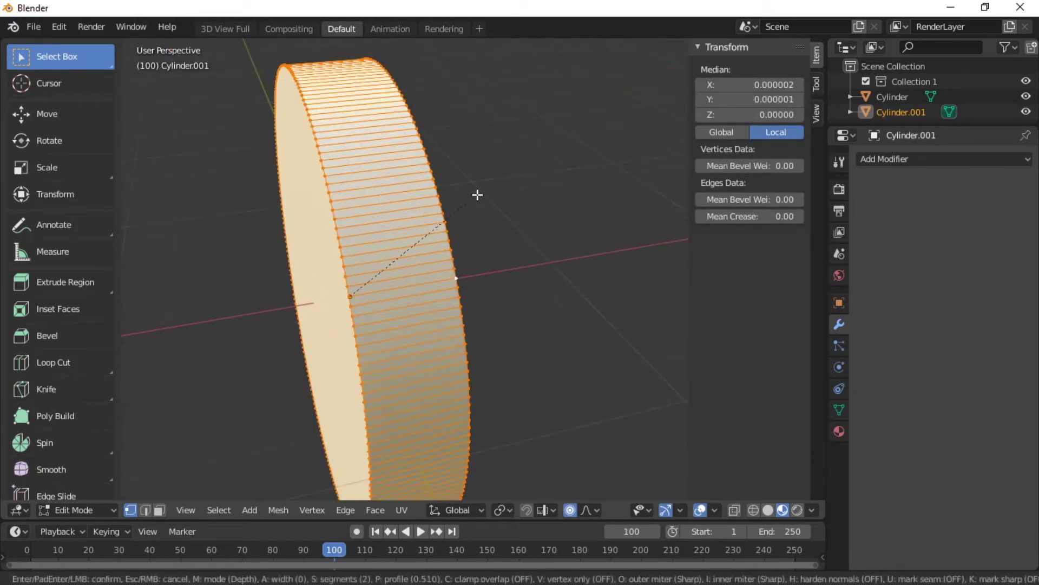
middle_drag(536, 304, 487, 260)
ctrl+click(373, 233)
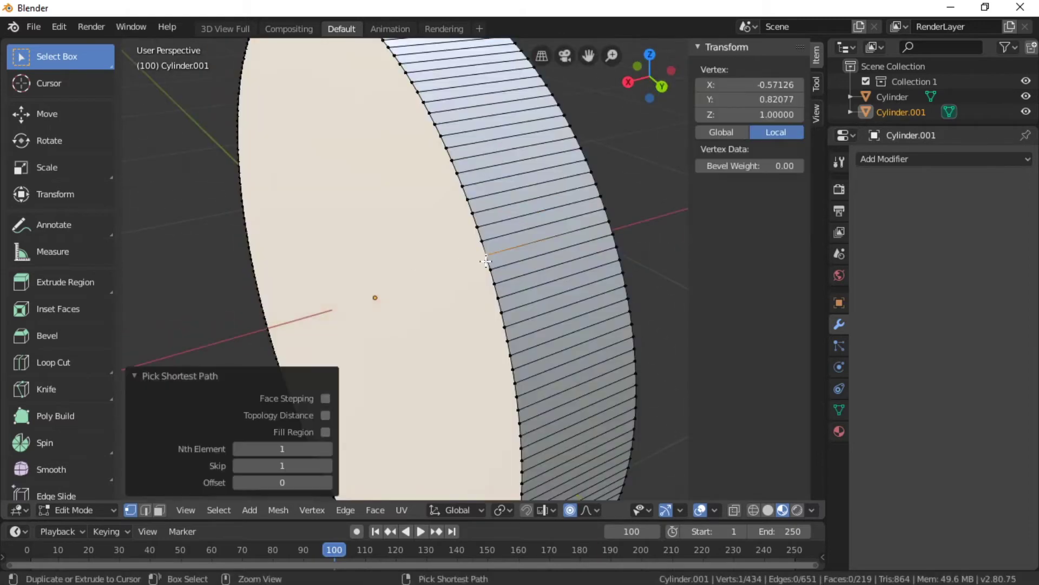
scroll(512, 259, down, 2)
key(ctrl+b)
click(295, 256)
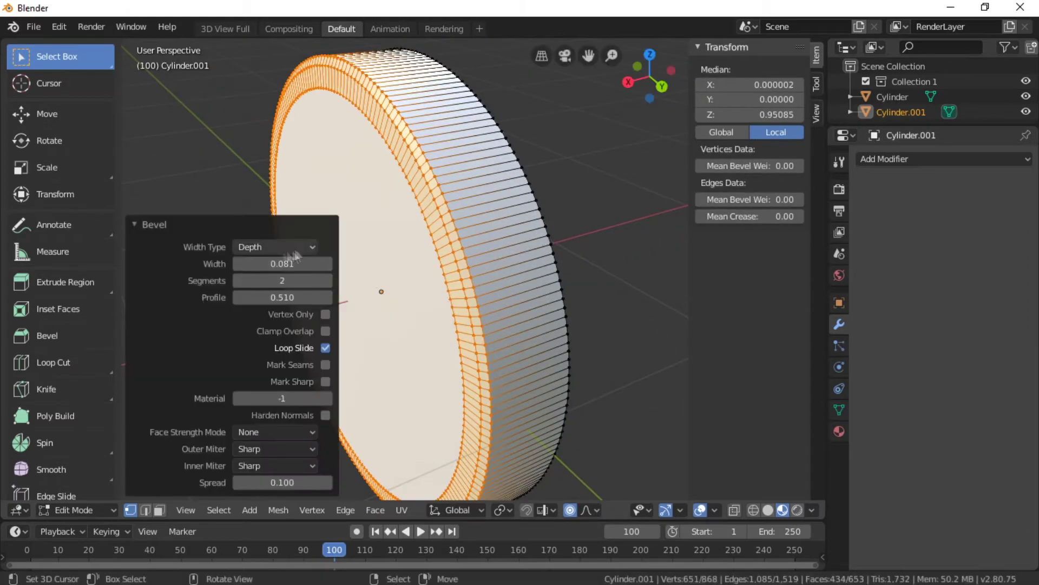
- Bevel the coin's back cap face to match the front
middle_drag(551, 218, 580, 234)
click(366, 254)
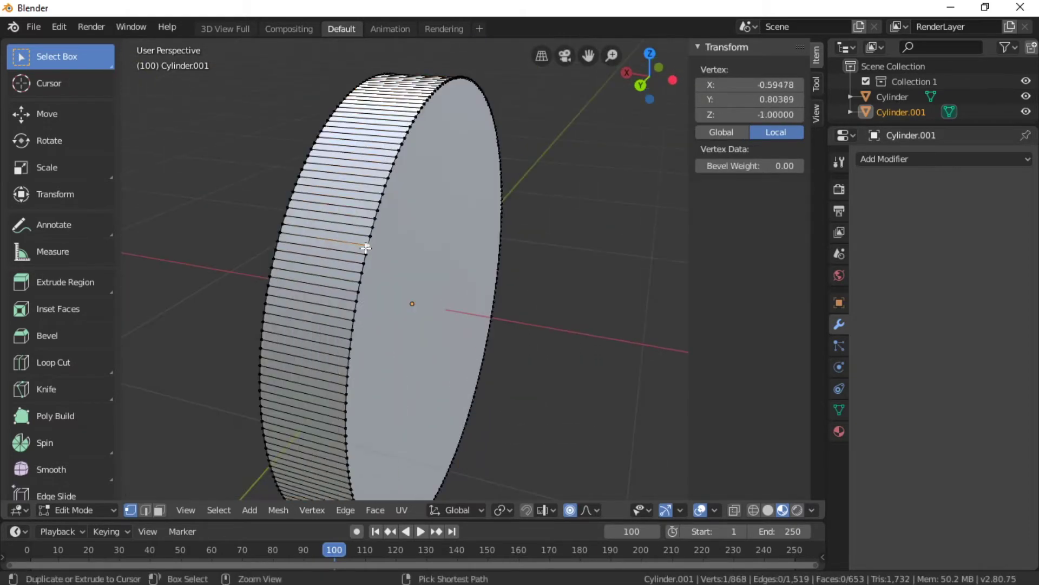
ctrl+click(413, 250)
click(518, 267)
click(306, 264)
text(0.8)
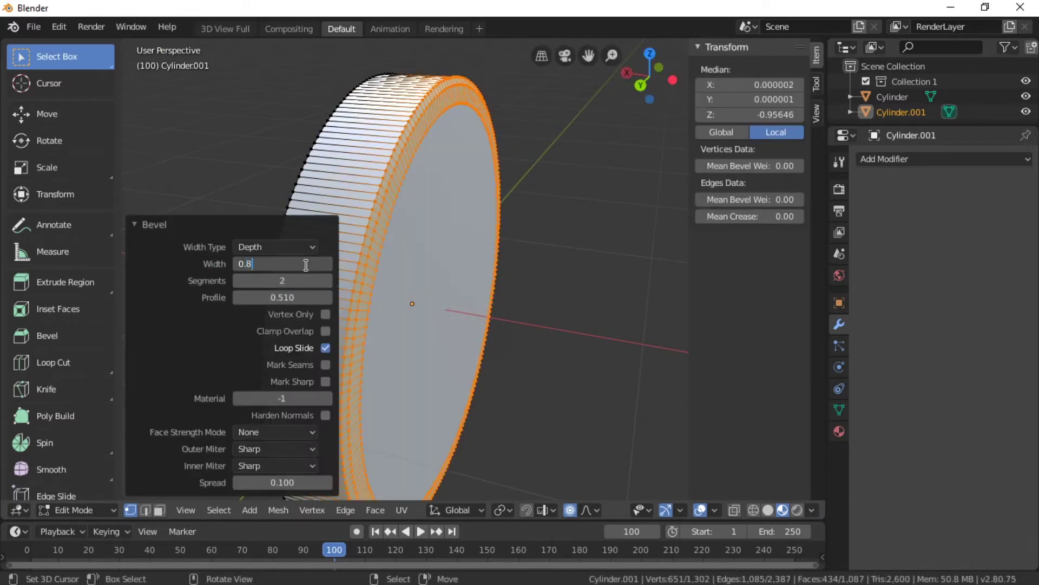
key(ctrl+z)
mouse_move(305, 264)
middle_down()
mouse_move(563, 250)
mouse_move(424, 285)
middle_up()
key(ctrl+b)
click(563, 250)
- Bevel the coin's rim edge loop with width 0.1
click(413, 274)
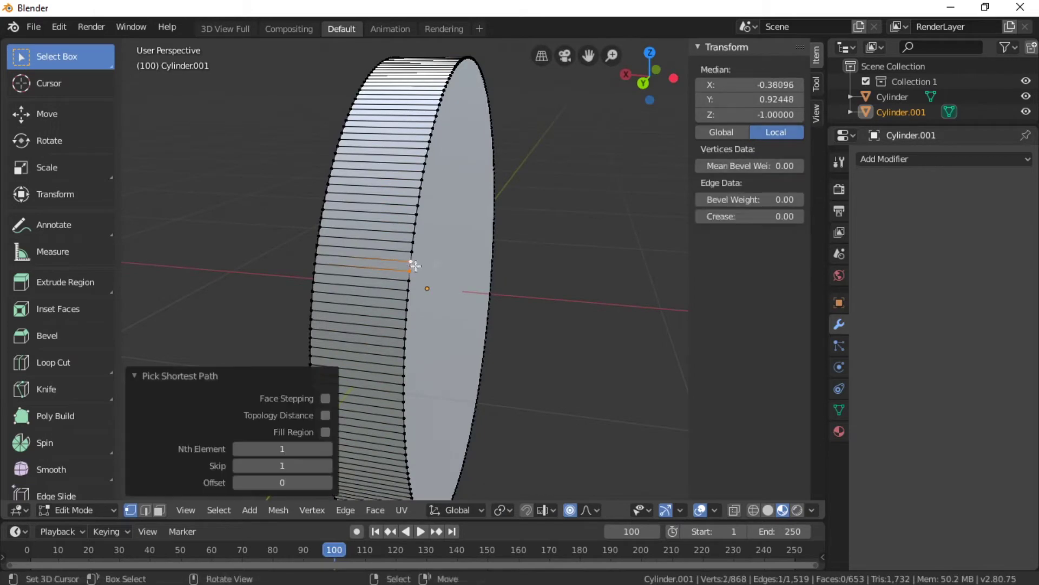
alt+click(413, 257)
click(539, 307)
click(282, 264)
text(0.1)
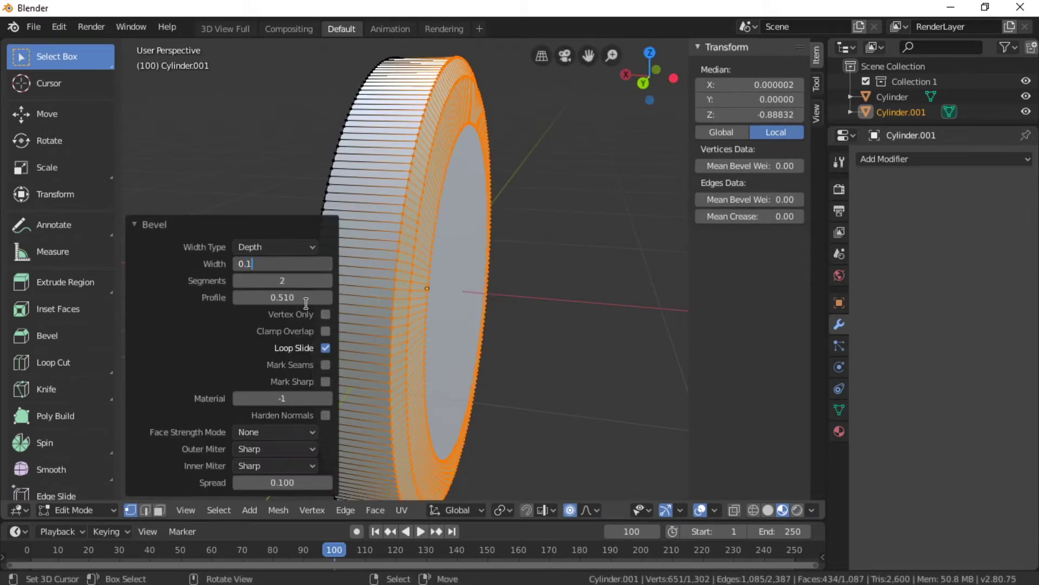
key(Return)
click(601, 288)
scroll(601, 287, down, 5)
middle_drag(327, 381, 526, 351)
scroll(534, 377, up, 3)
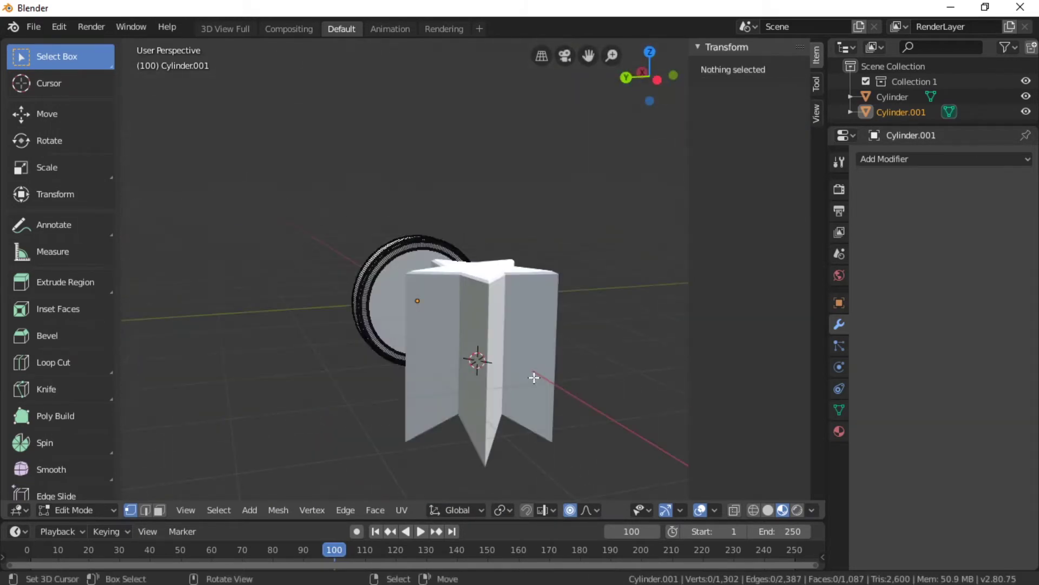
- In Object Mode, rotate the star 90° on Y and set its Z location to 1
key(Tab)
click(489, 379)
middle_drag(489, 378, 515, 476)
click(750, 161)
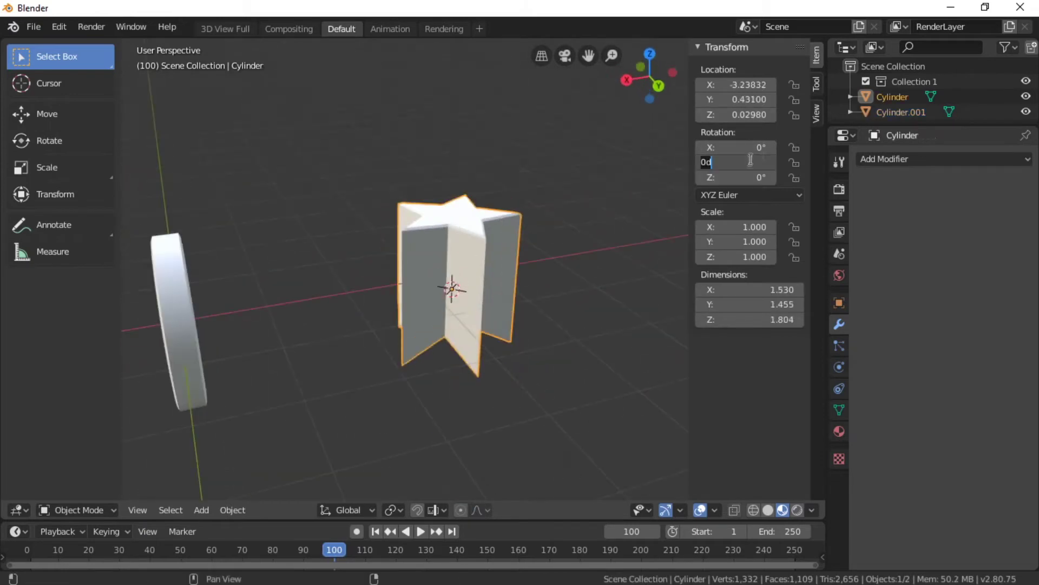
text(90)
key(KP_3)
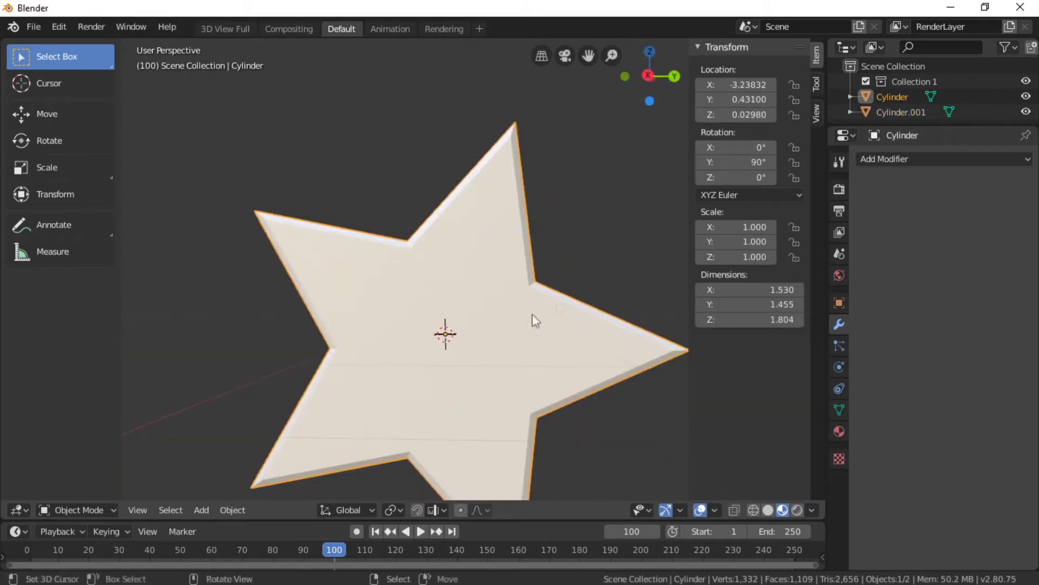
scroll(534, 320, up, 2)
double_click(758, 115)
text(1)
key(Return)
- Add a helper cube and move it along Z below the star
key(shift+a)
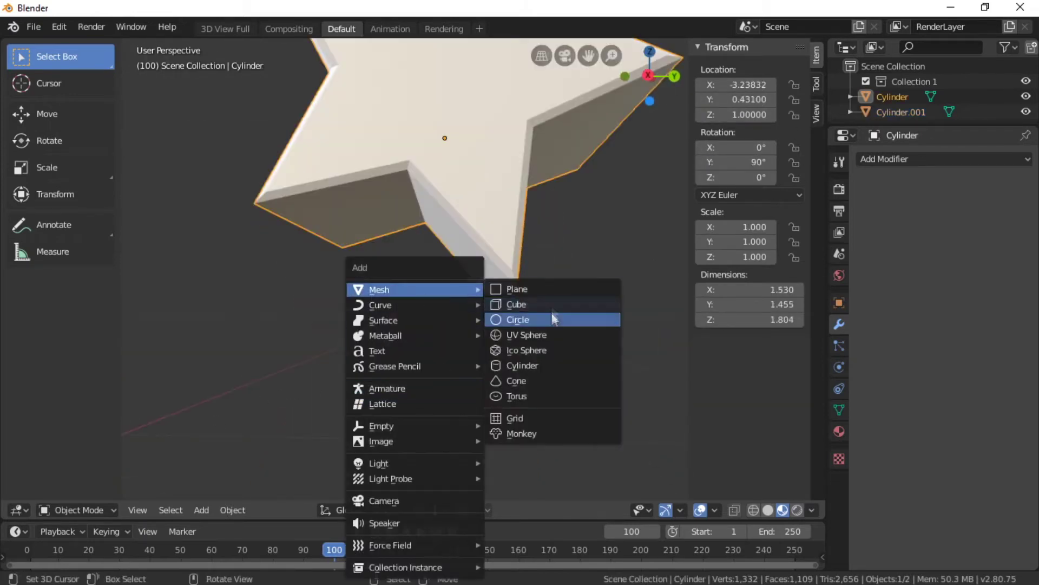
click(552, 318)
key(ctrl+KP_3)
scroll(603, 232, down, 3)
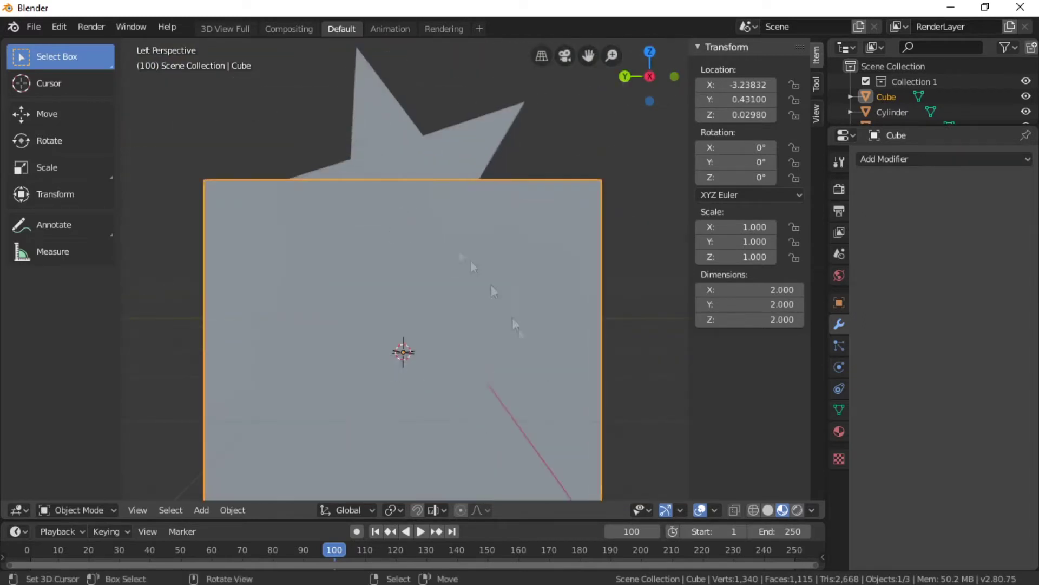
key(g)
key(z)
click(613, 274)
- Tilt the star about 17° and lower it toward the cube's top
click(487, 254)
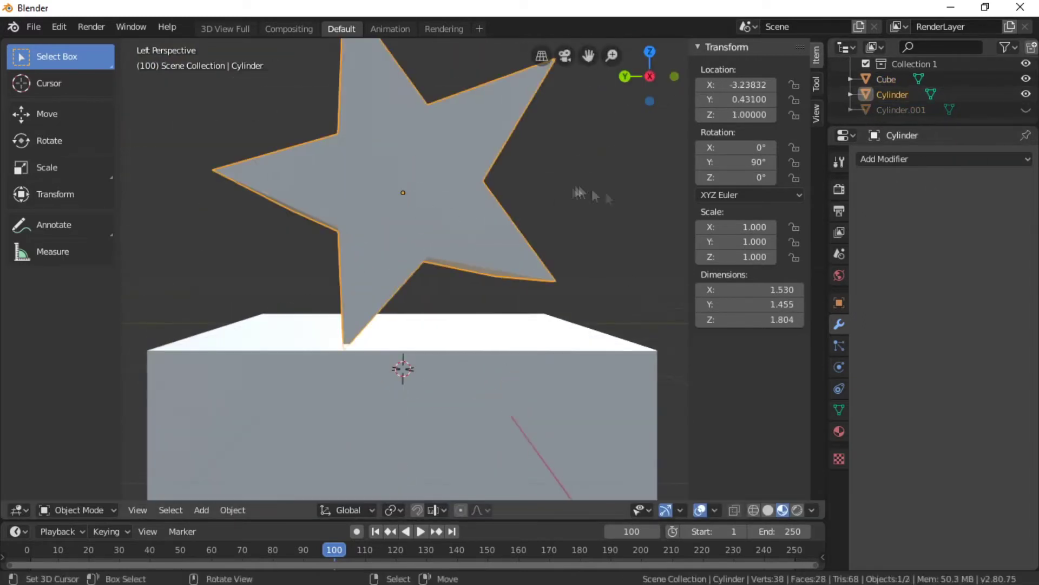
key(r)
click(642, 230)
scroll(519, 216, up, 4)
key(g)
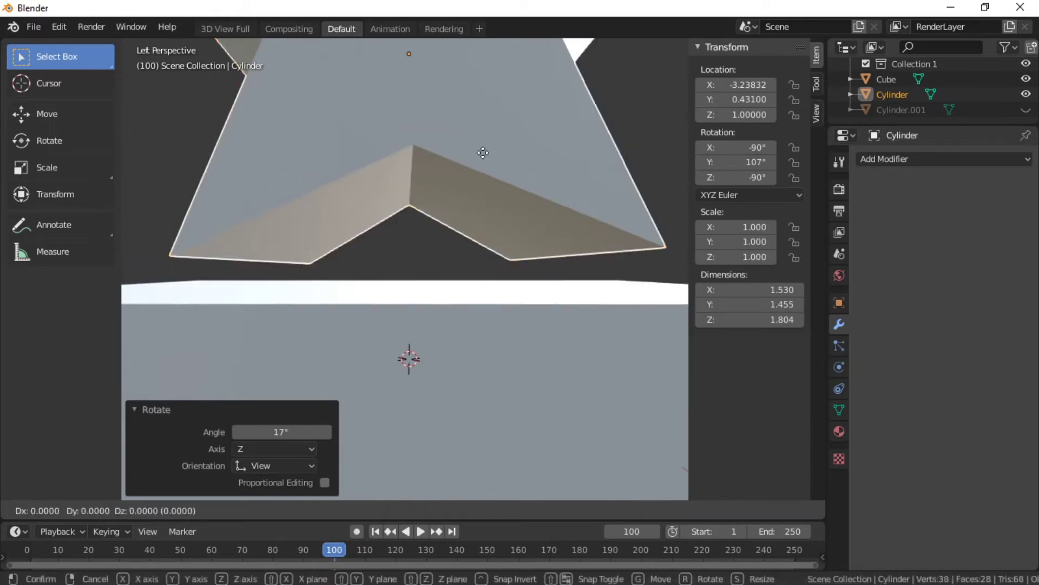
key(z)
click(492, 173)
mouse_move(553, 304)
shift+middle_down()
mouse_move(646, 193)
mouse_move(529, 283)
mouse_move(628, 297)
shift+middle_up()
key(r)
click(647, 194)
- Fine-tune the star's height and angle it to -90°, 108°, -90°
key(g)
key(z)
click(518, 179)
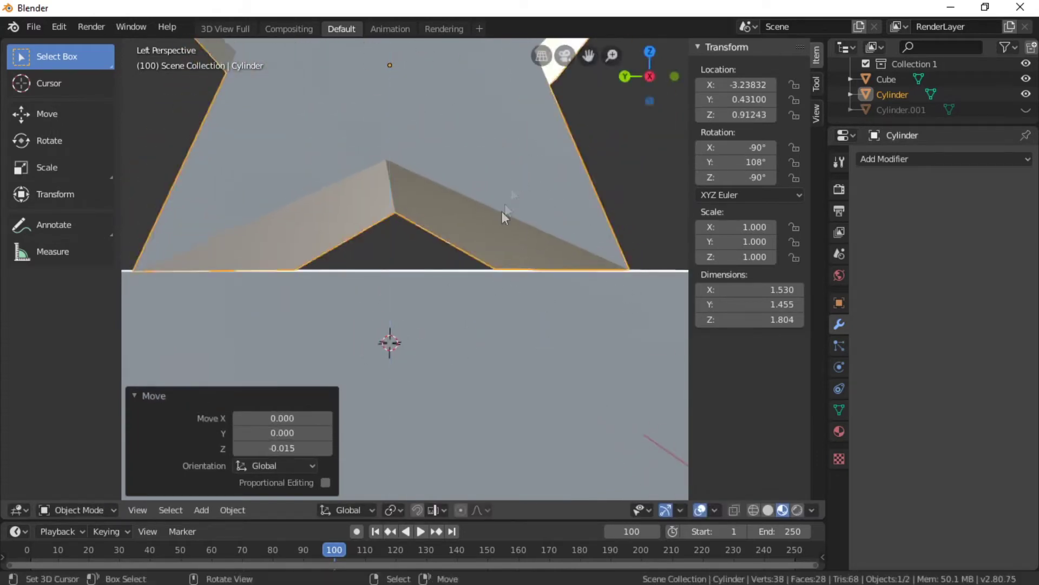
mouse_move(506, 213)
shift+middle_down()
mouse_move(251, 258)
mouse_move(505, 250)
shift+middle_up()
scroll(437, 190, up, 2)
middle_drag(437, 191, 467, 264)
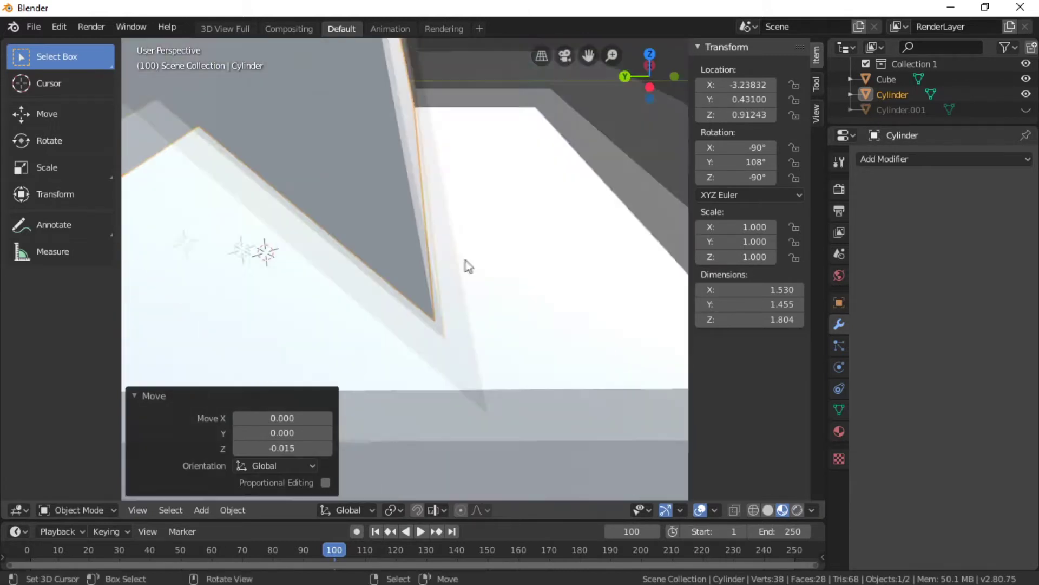
key(r)
click(516, 169)
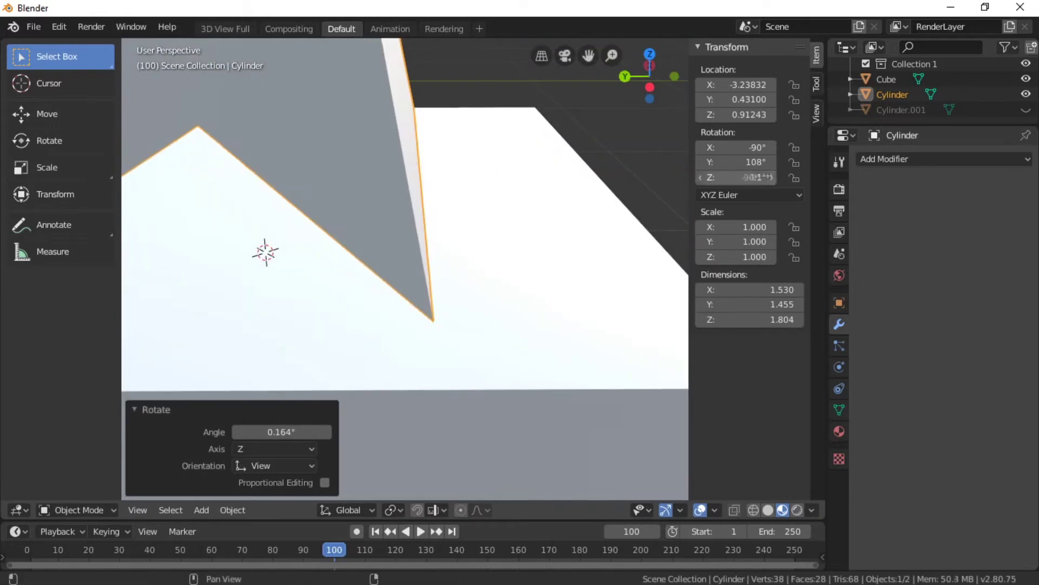
text(100)
key(Tab)
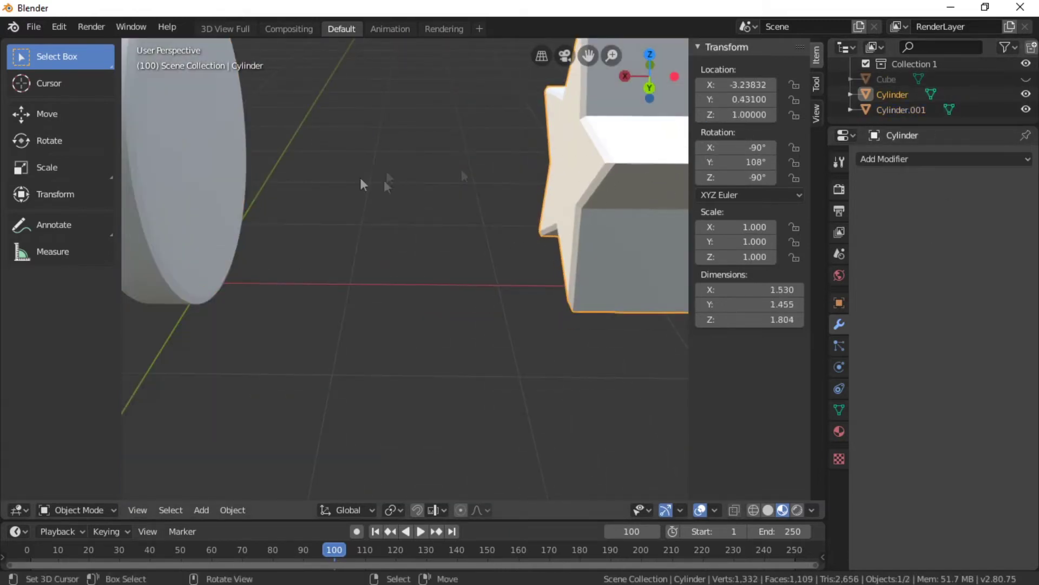
double_click(740, 84)
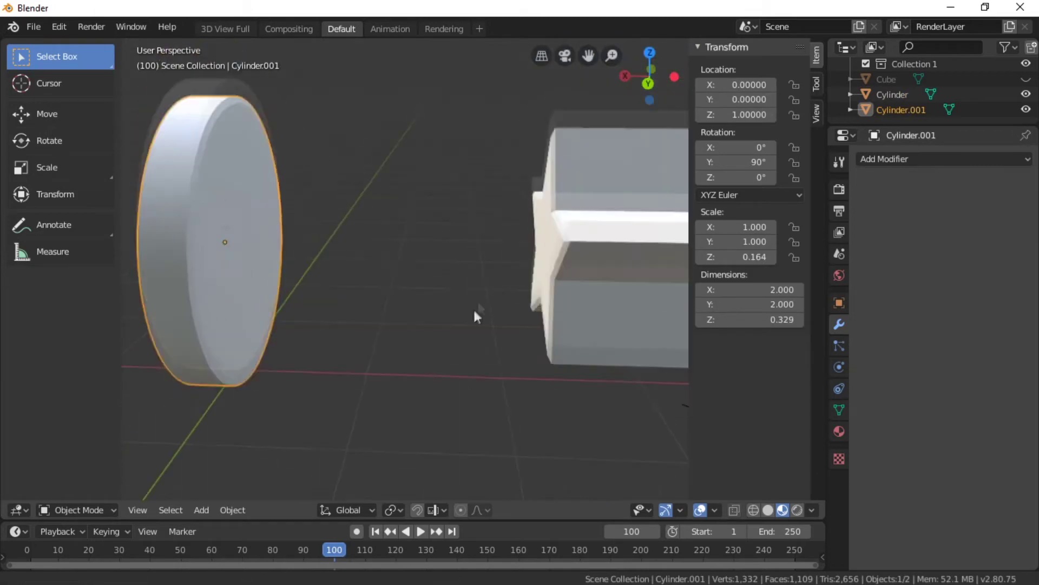
- Slide the star into the coin along X and make a first Boolean attempt on the coin
key(x)
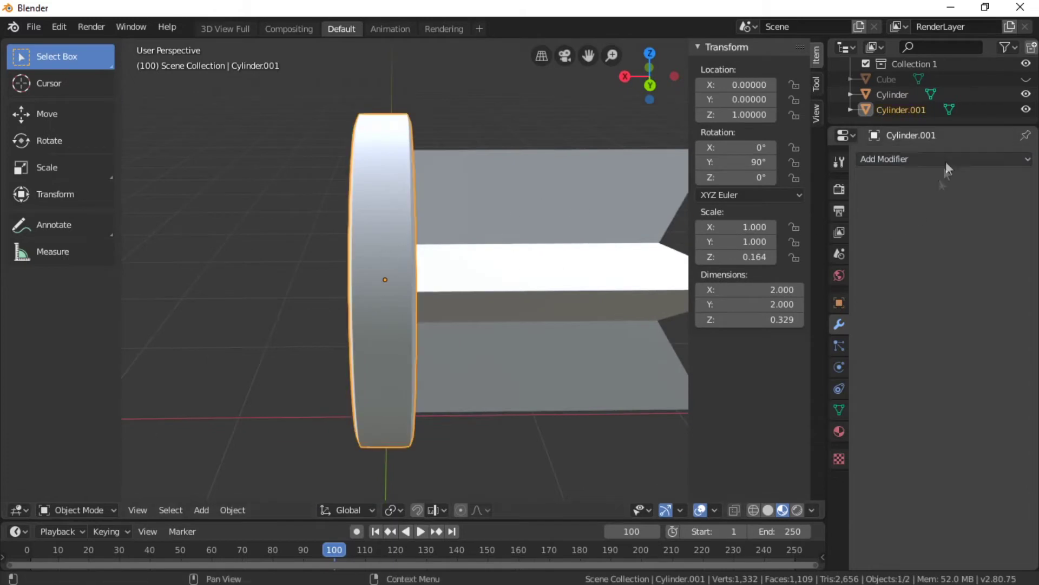
click(947, 163)
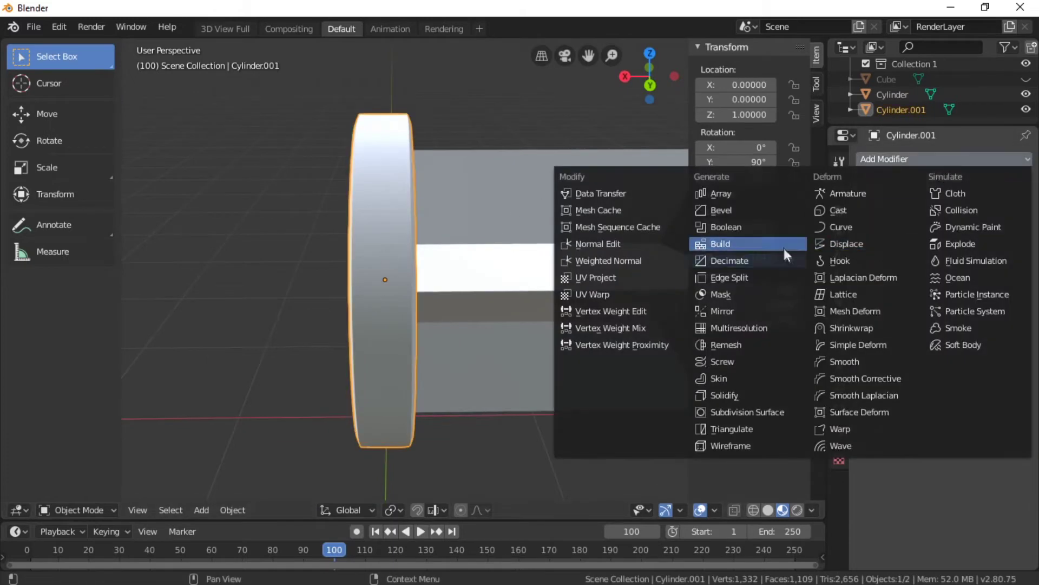
click(780, 241)
click(899, 205)
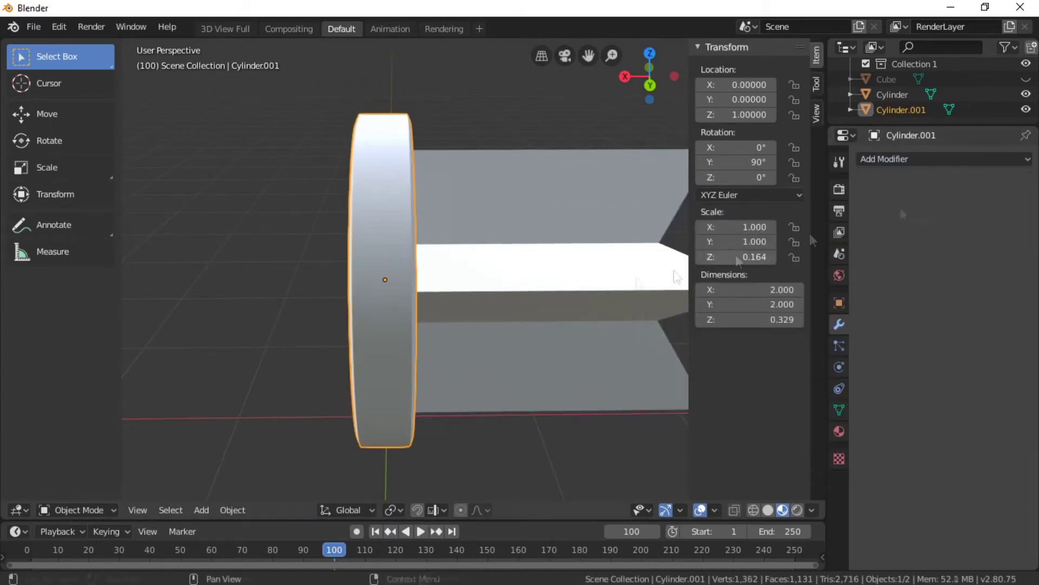
click(582, 285)
key(g)
right_click(582, 284)
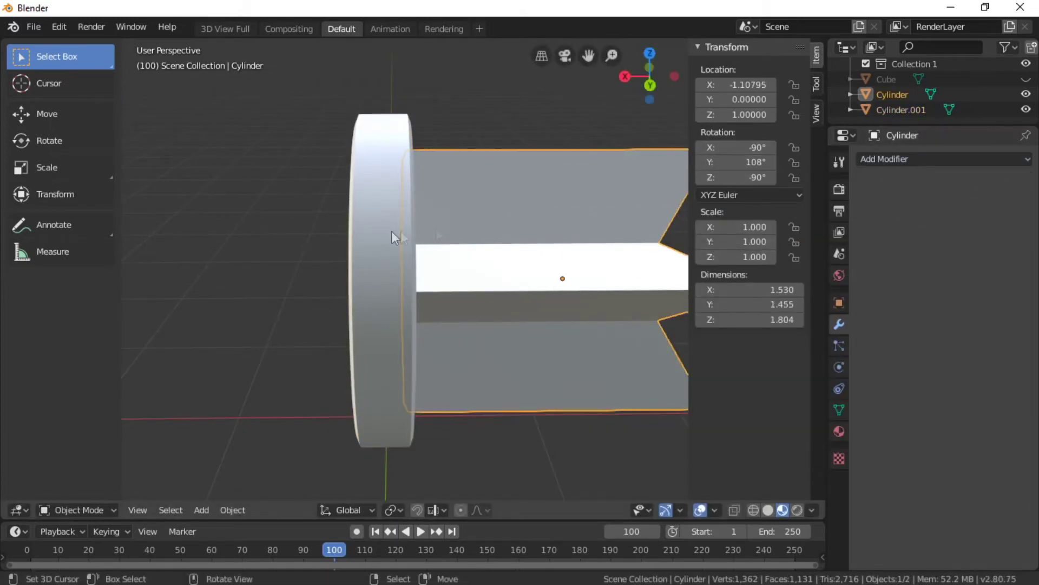
- Flip the coin 180° about X and cut the star into it with an applied Boolean Difference
drag(744, 147, 768, 147)
text(1)
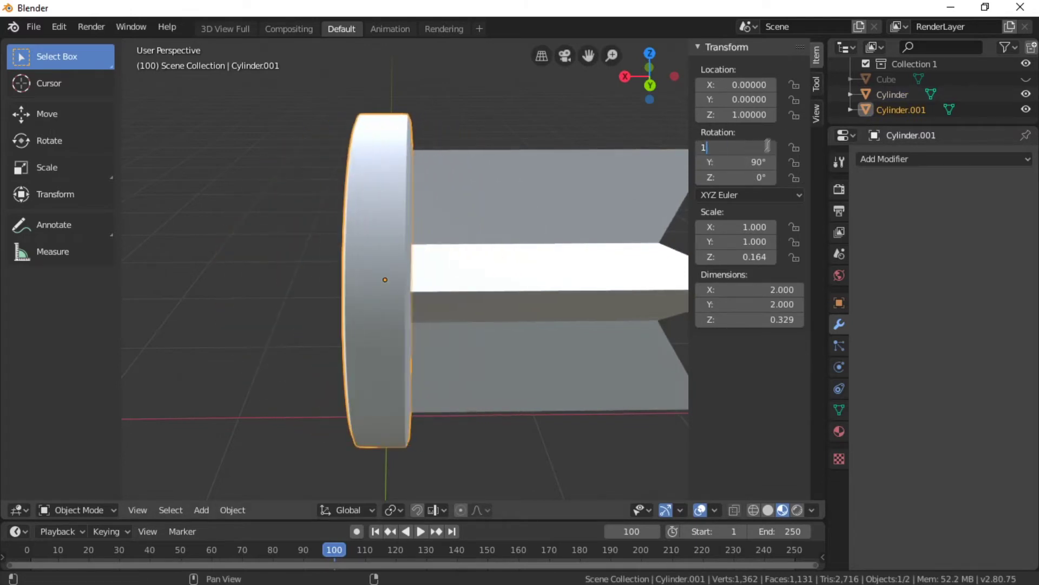
text(80)
key(Return)
click(921, 159)
click(774, 209)
click(1022, 243)
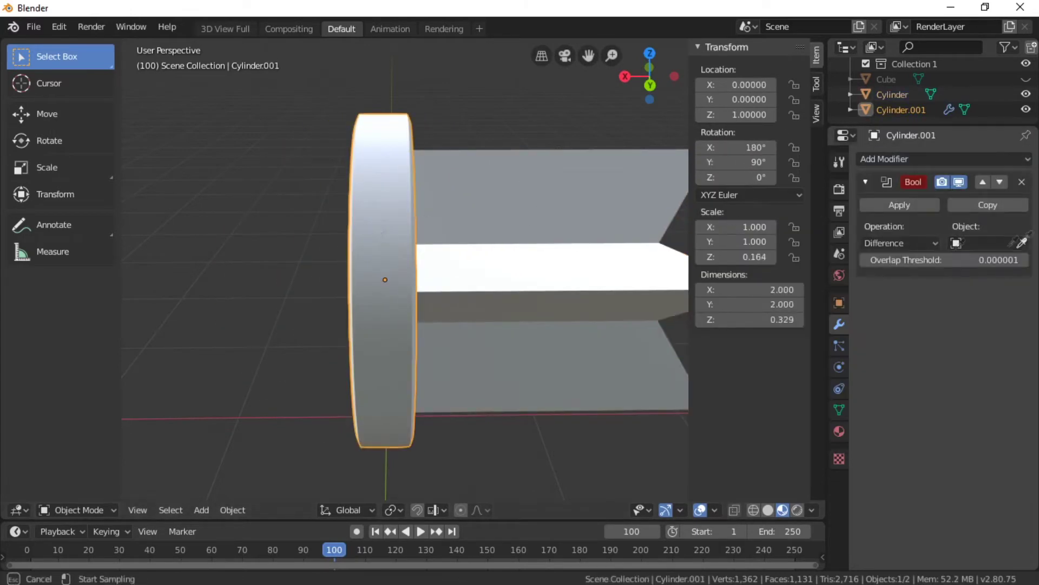
click(541, 271)
click(900, 205)
- Move the star out along X to sit beside the coin and orbit to view the recess
click(541, 271)
key(g)
key(x)
click(411, 271)
mouse_move(412, 271)
middle_down()
mouse_move(471, 234)
mouse_move(548, 293)
mouse_move(430, 281)
middle_up()
scroll(431, 281, down, 3)
- Give the coin a new material with a blue base colour
scroll(391, 329, up, 3)
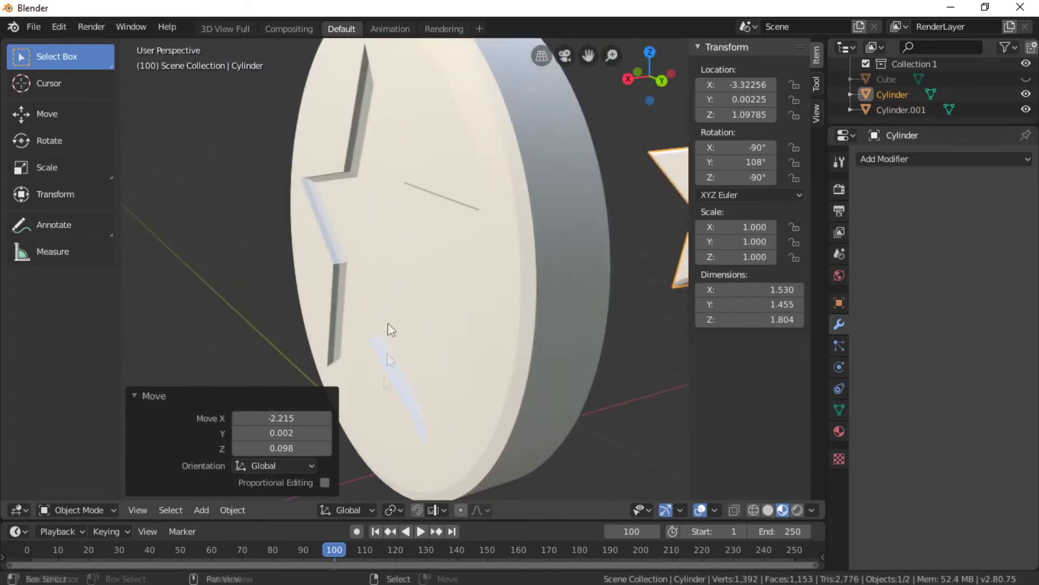
click(391, 329)
scroll(399, 294, down, 4)
scroll(425, 274, up, 6)
scroll(422, 335, down, 6)
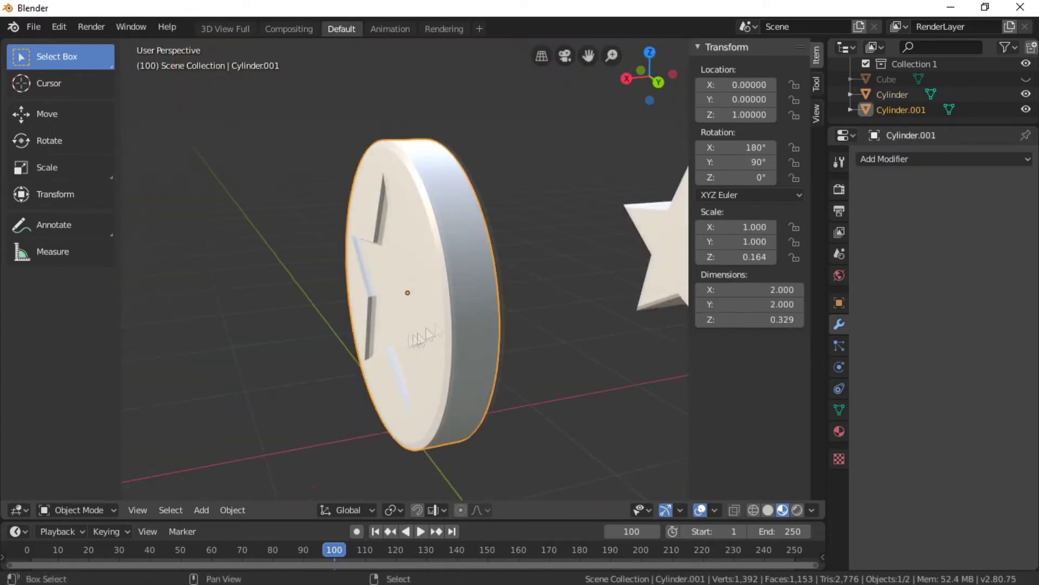
click(839, 431)
click(944, 223)
click(982, 379)
click(931, 187)
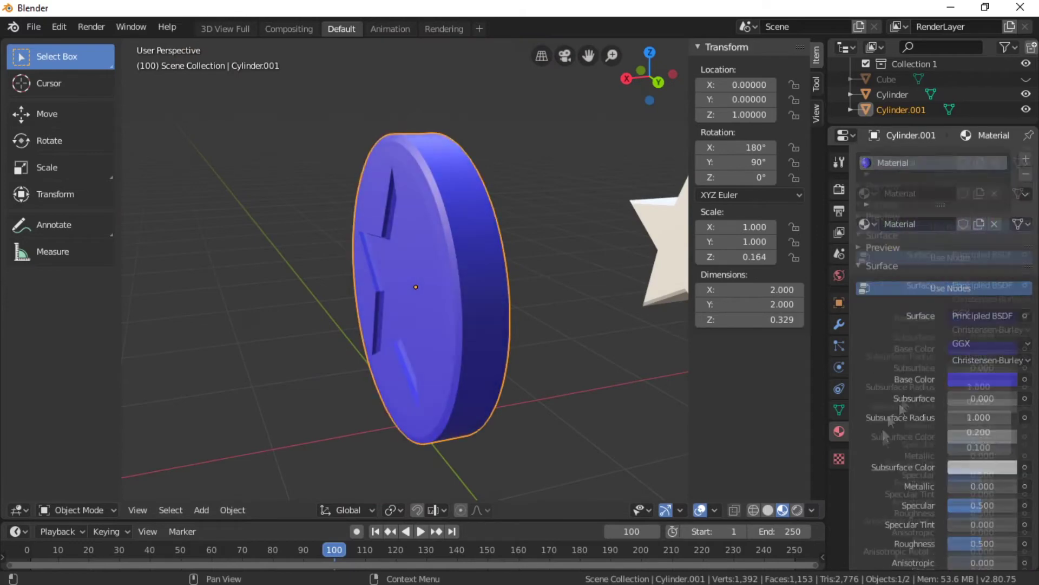
- Lower the material's roughness to 0.156 and bring up the star's context menu in the Outliner
scroll(543, 355, up, 2)
scroll(909, 431, down, 4)
drag(981, 269, 956, 273)
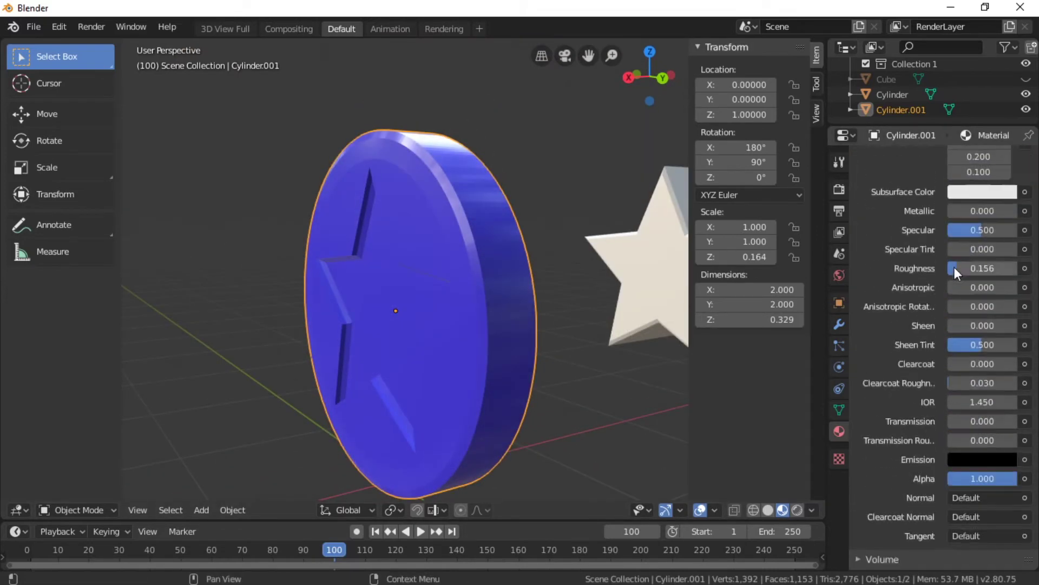
scroll(963, 433, down, 6)
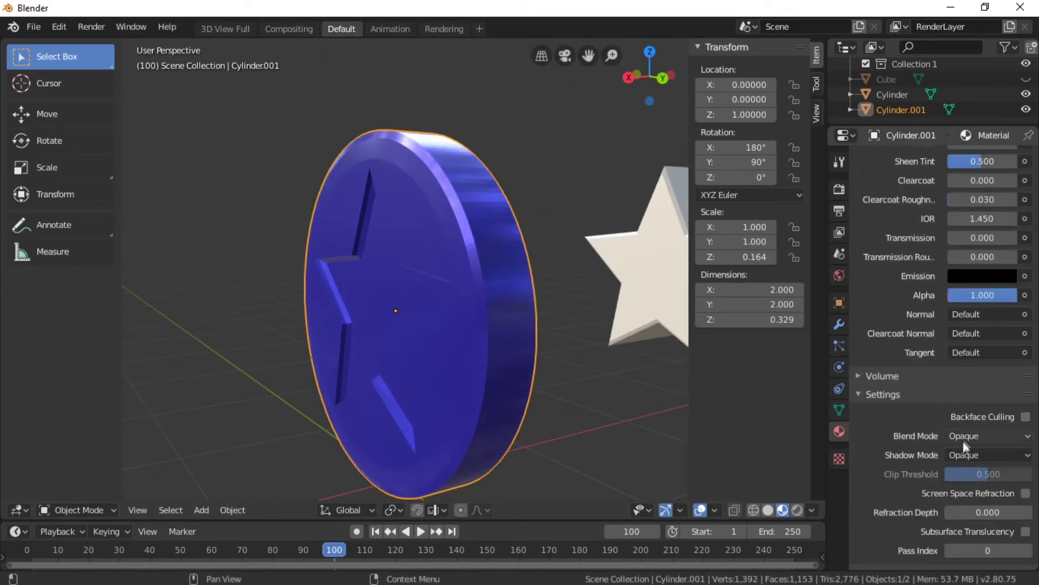
scroll(418, 371, down, 3)
click(1012, 95)
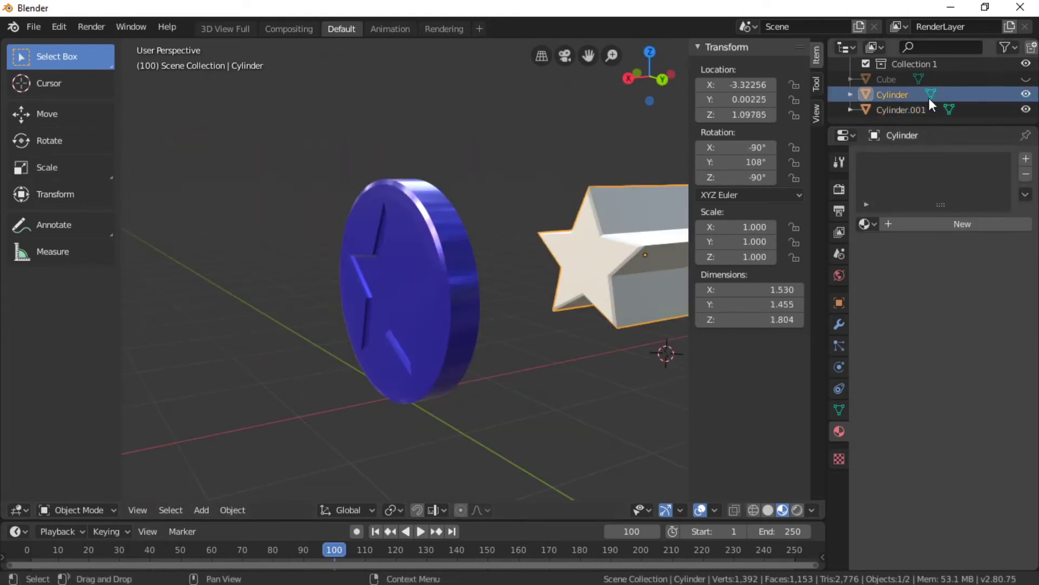
right_click(929, 98)
- Delete the star prism and set the animation's end frame to 90
click(877, 100)
scroll(454, 367, up, 2)
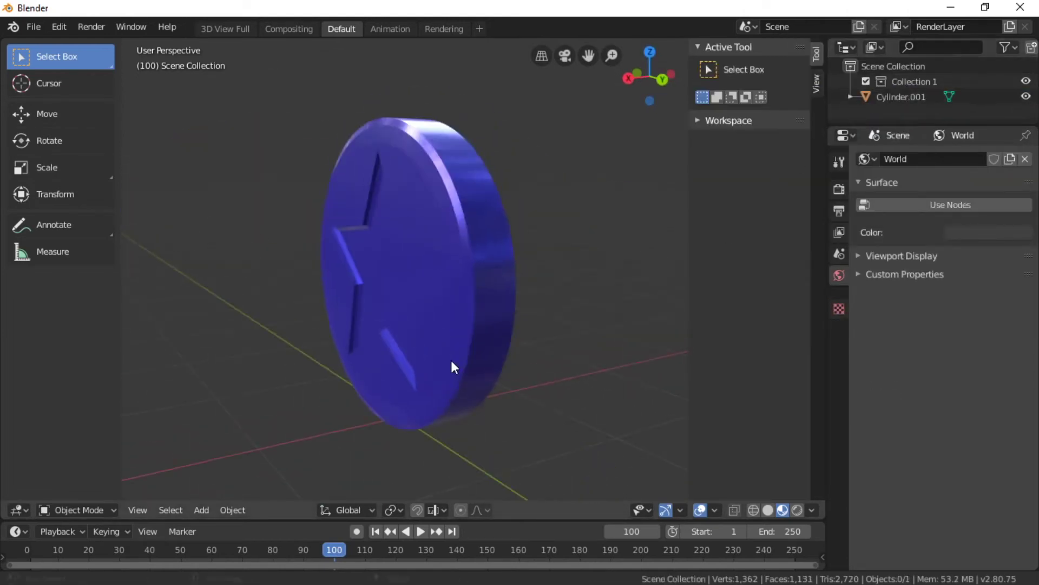
click(839, 211)
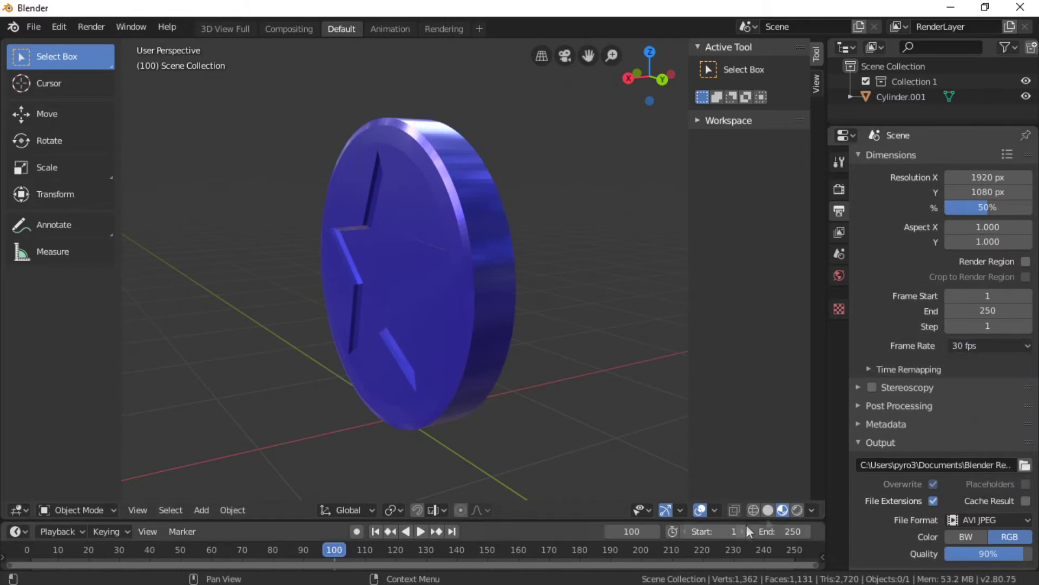
text(90)
key(Return)
drag(538, 519, 538, 436)
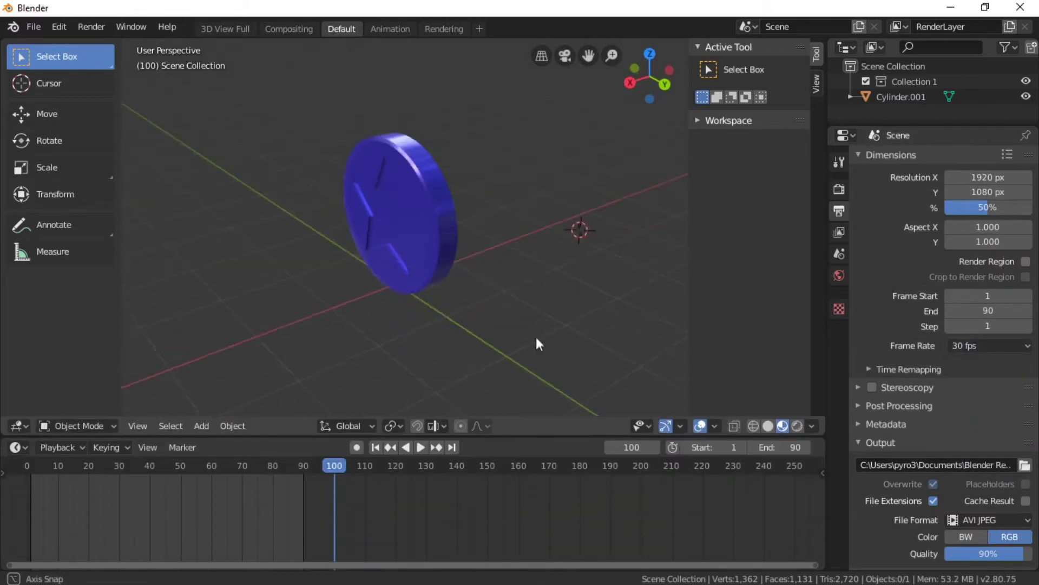
- Add a camera aligned to the current view, nudge it into place, and return to frame 1
key(shift+a)
click(317, 461)
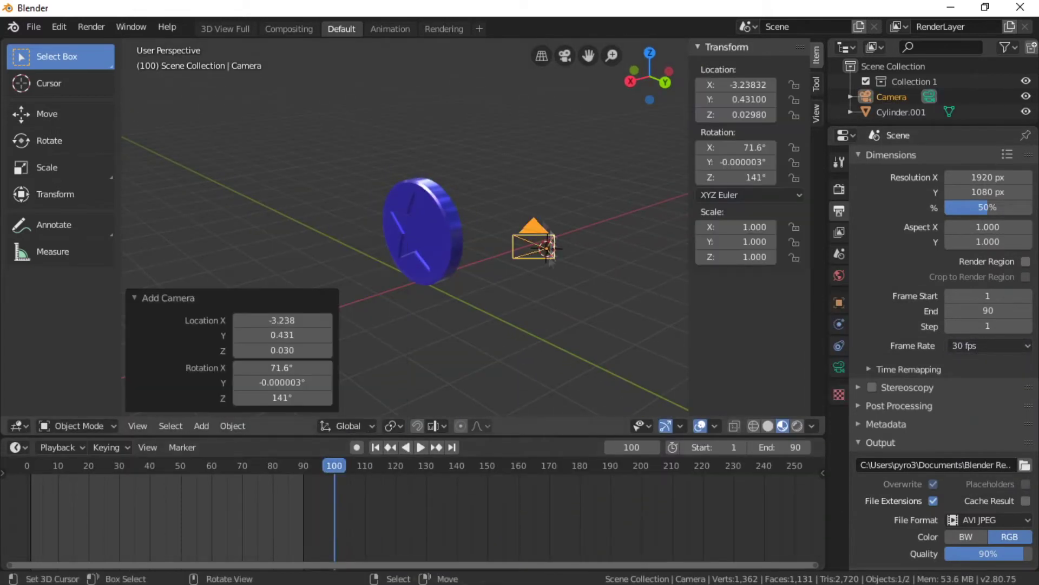
click(138, 426)
click(379, 232)
key(g)
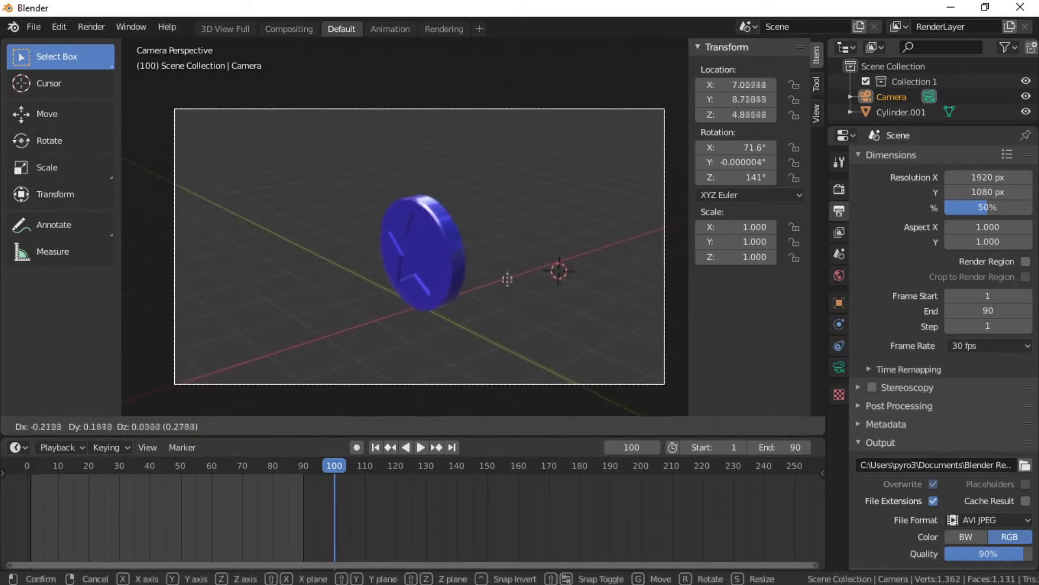
click(517, 301)
click(432, 253)
click(328, 468)
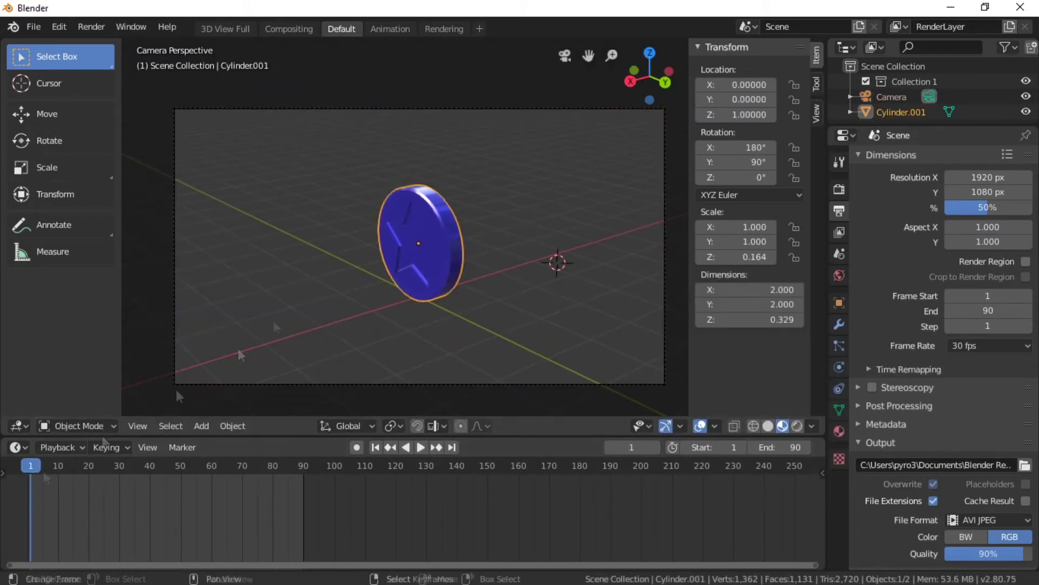
- Keyframe the coin's rotation at frame 1 (Z 0°) and frame 90 (Z 360°), then play the spin
key(i)
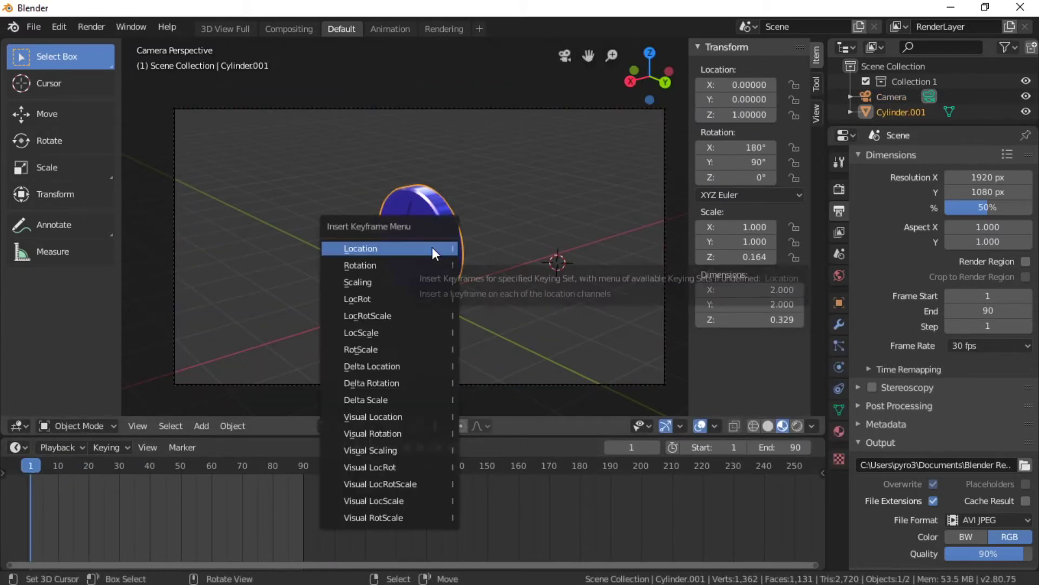
click(427, 265)
key(space)
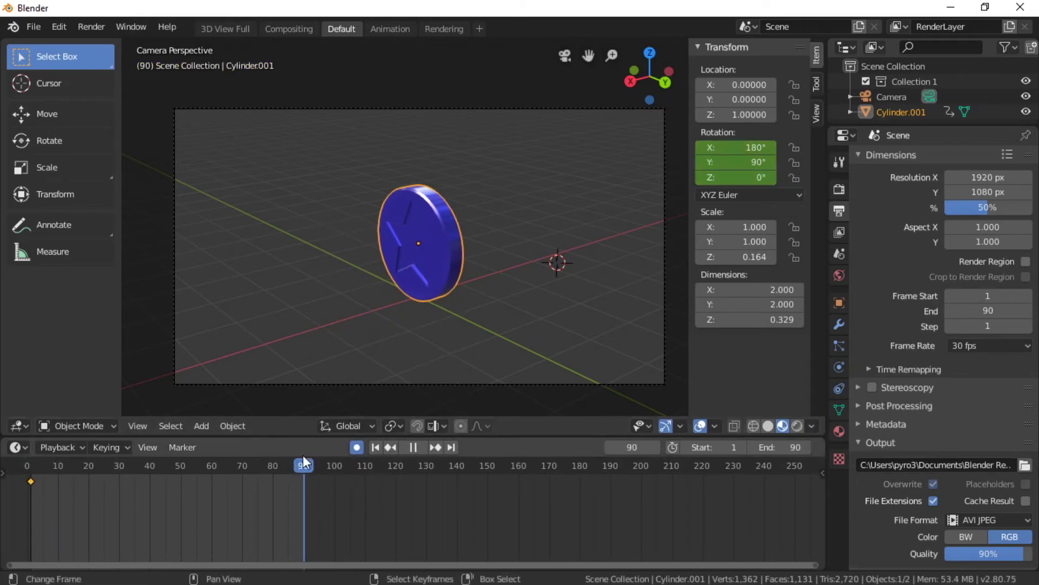
key(space)
key(i)
click(476, 220)
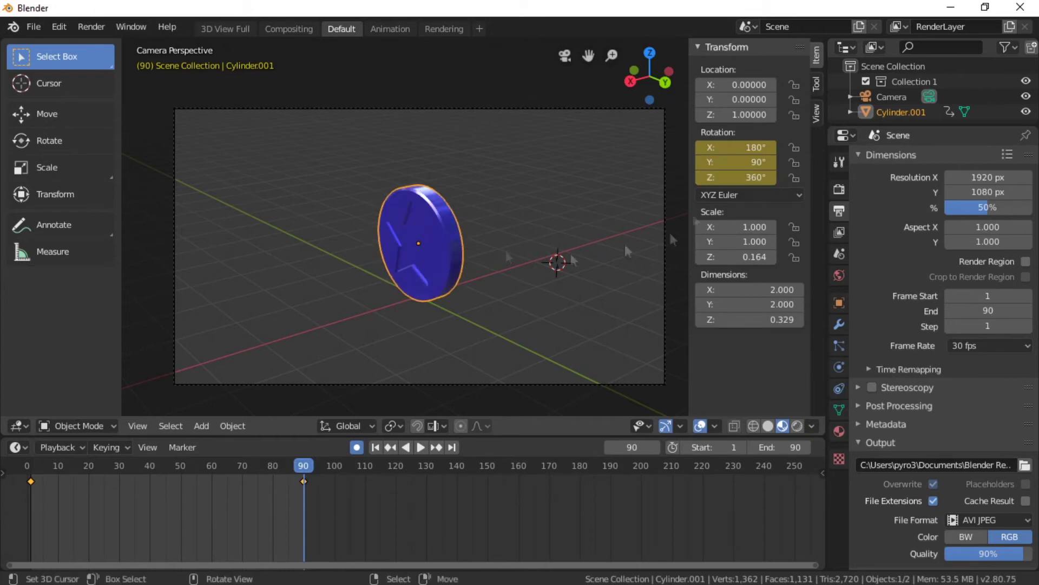
click(421, 449)
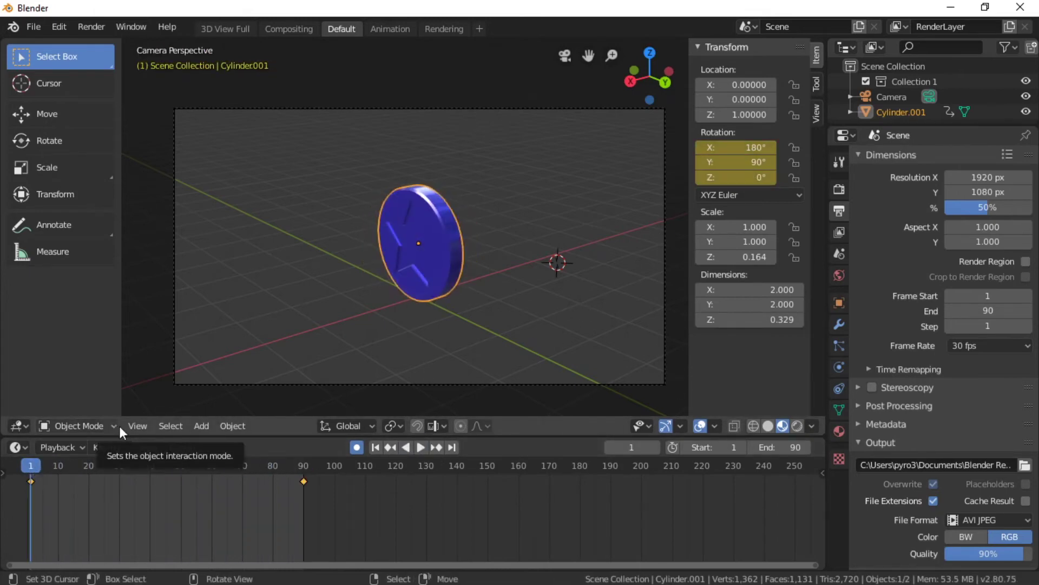
- Show the keyframes in a Dope Sheet and set their interpolation to Linear
click(18, 426)
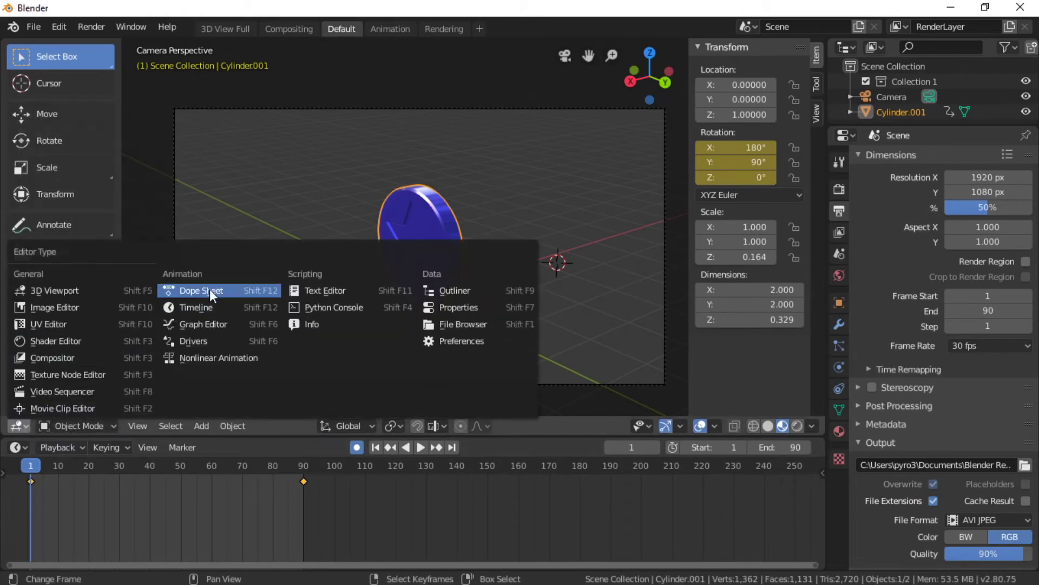
click(209, 289)
click(150, 426)
click(147, 447)
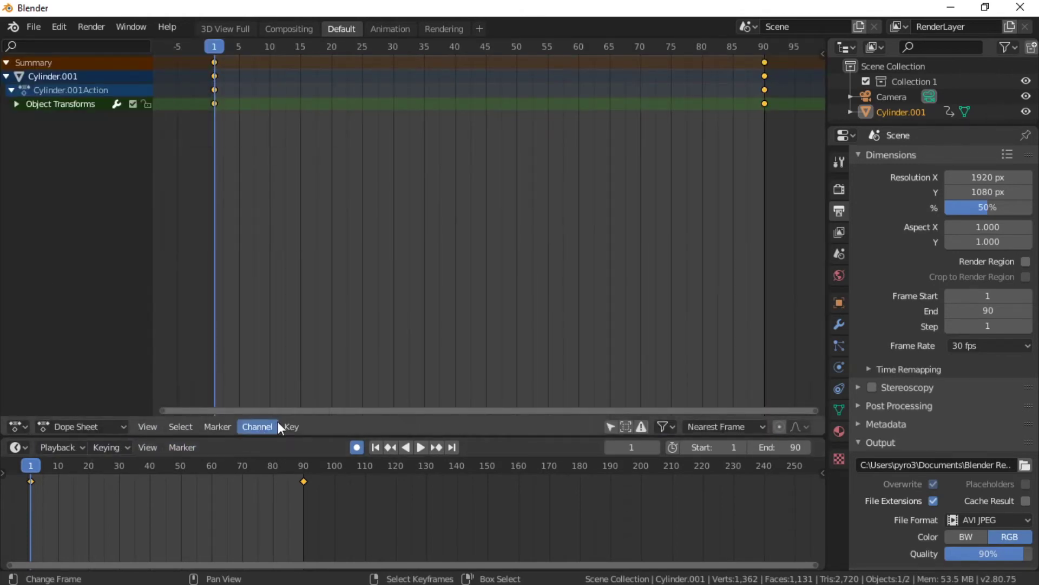
click(290, 426)
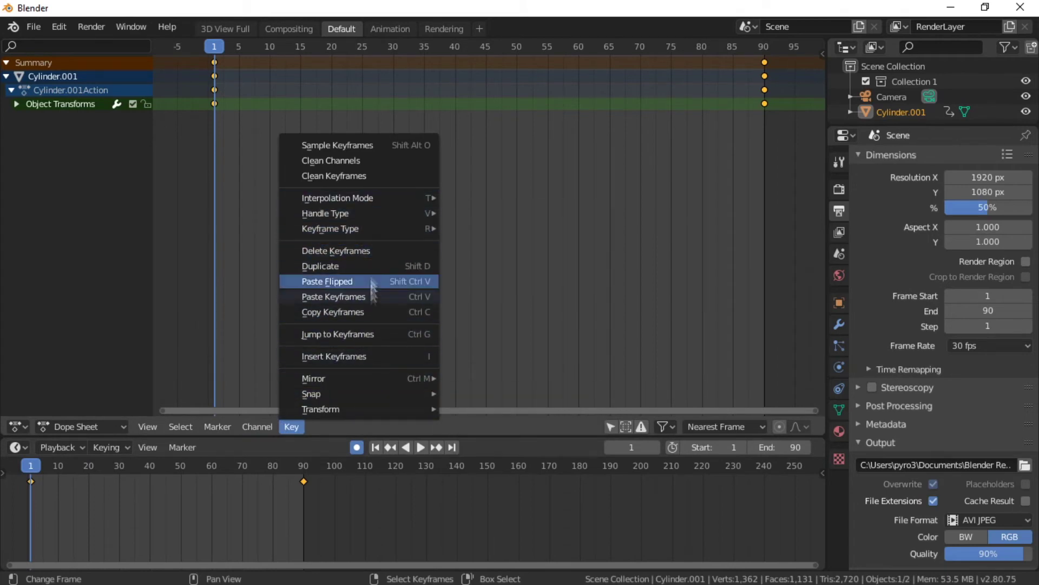
mouse_move(336, 197)
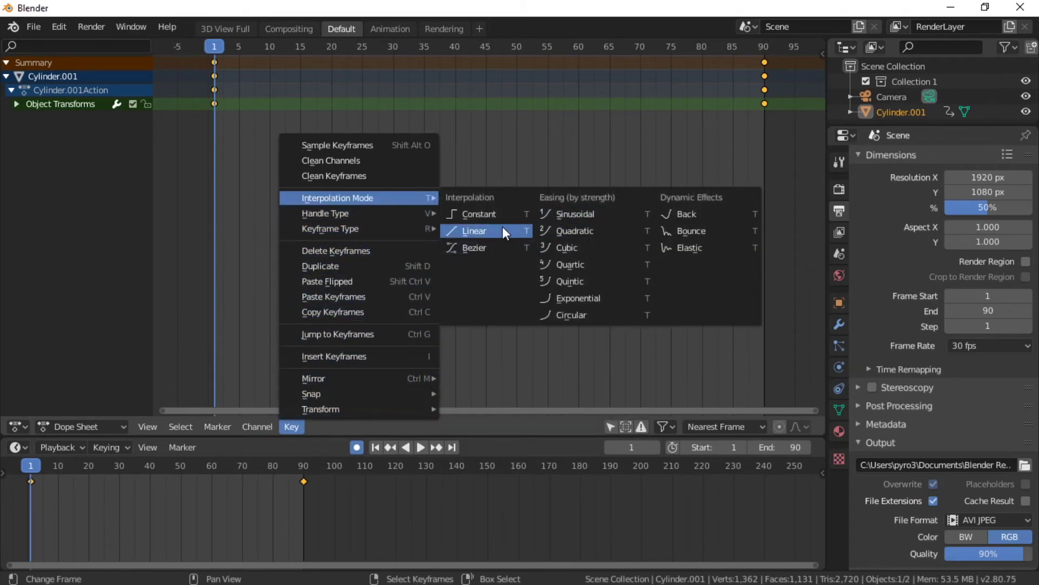
click(476, 231)
- Preview the spin in the Animation and Rendering workspaces, then add a new General workspace
click(390, 29)
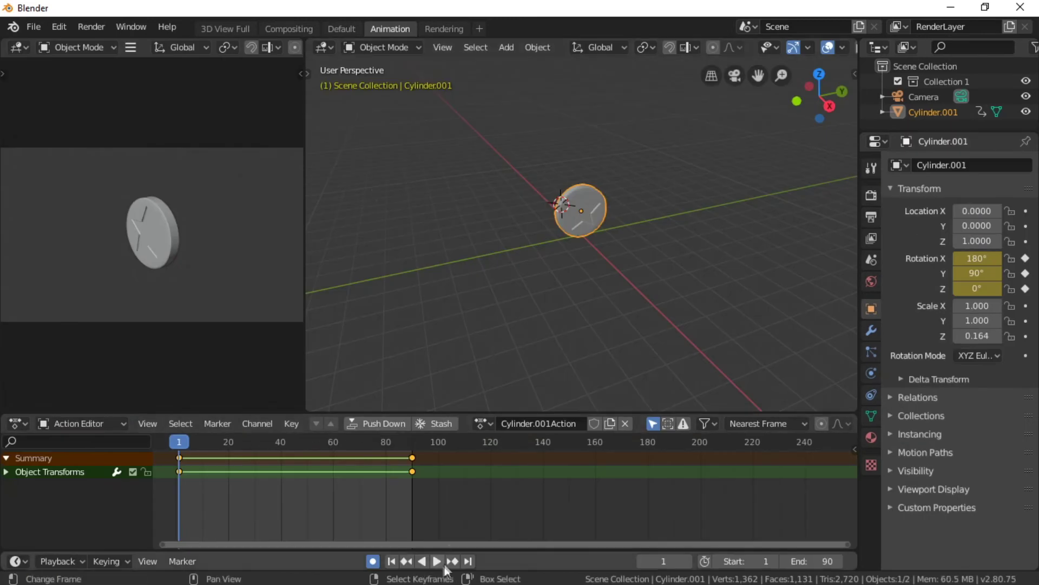
click(436, 562)
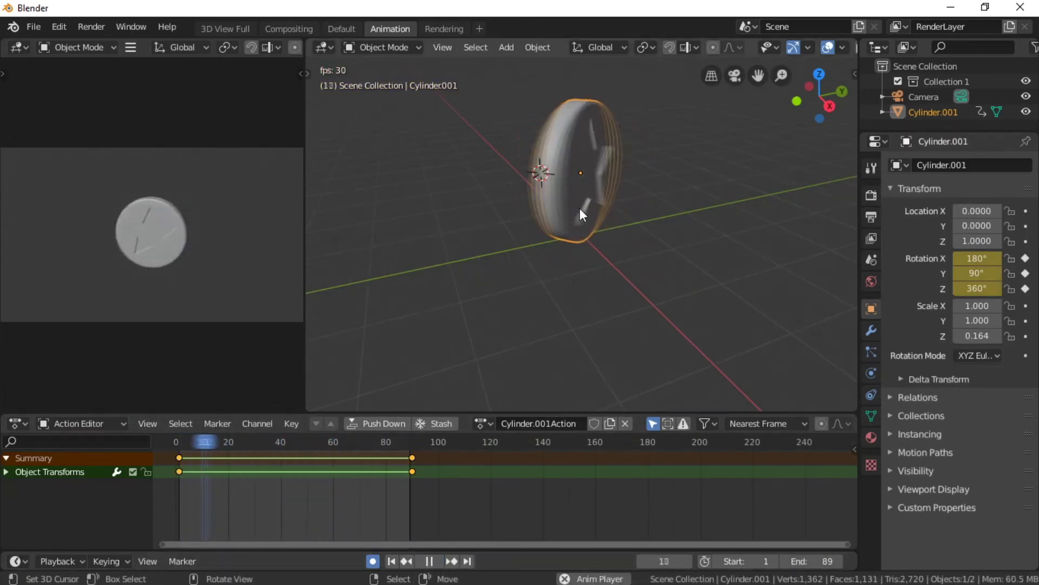
click(467, 30)
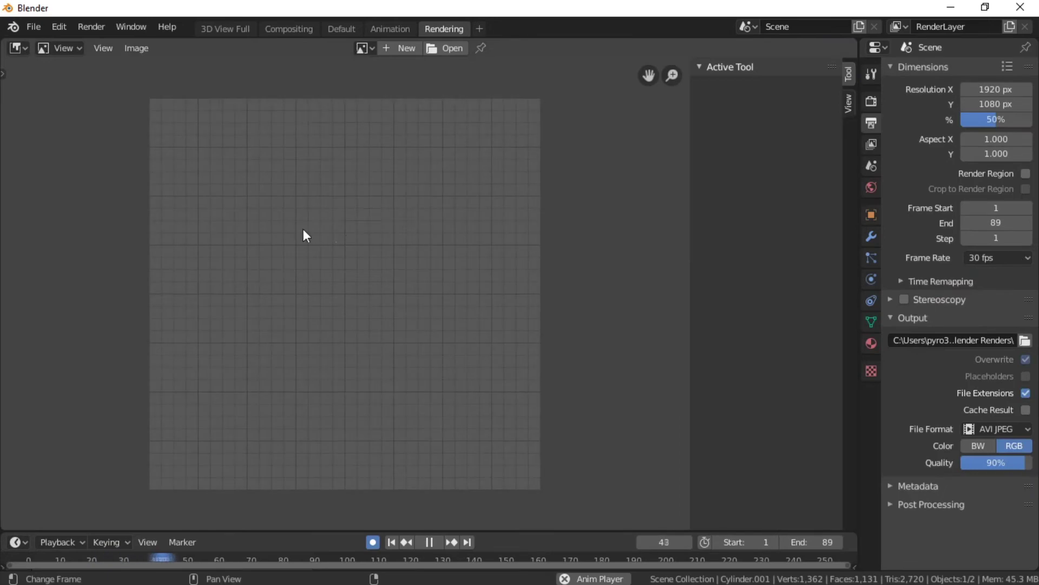
click(91, 27)
click(119, 61)
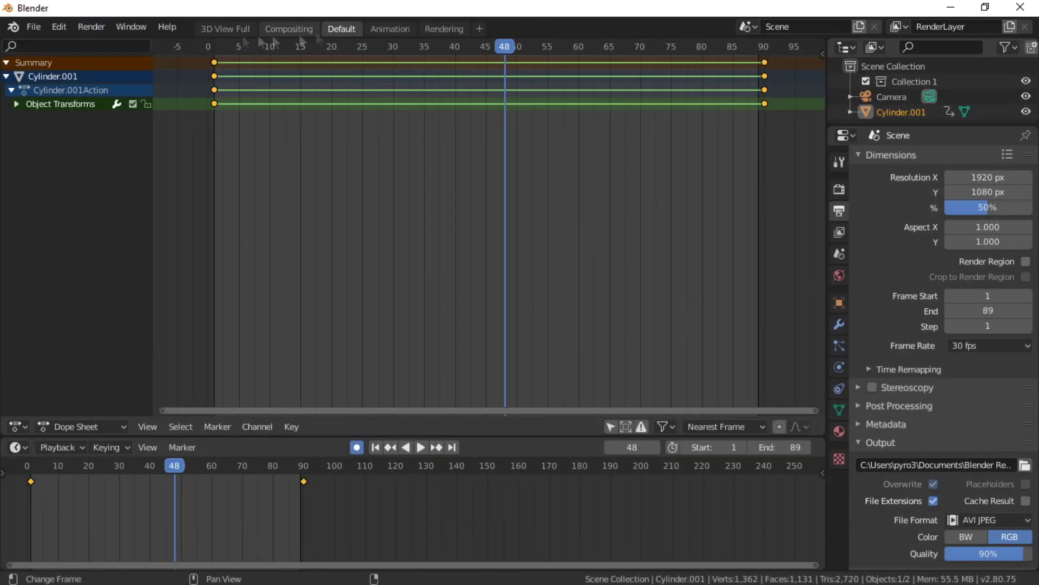
click(480, 28)
click(548, 100)
- Add a spot light to the scene and move it toward the coin
scroll(420, 278, down, 5)
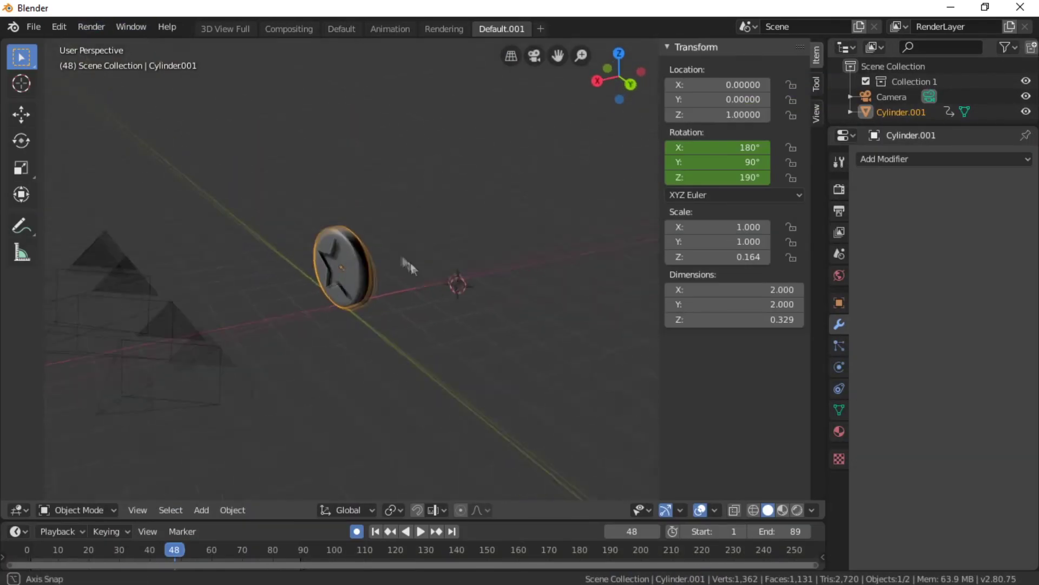
scroll(422, 260, up, 6)
scroll(433, 250, down, 2)
key(shift+a)
click(511, 263)
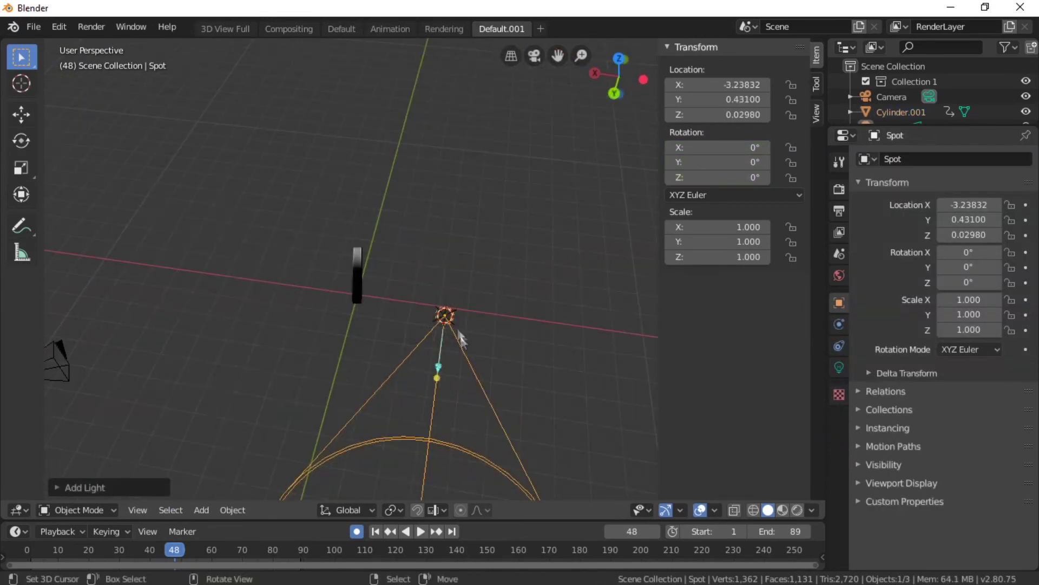
key(g)
click(382, 234)
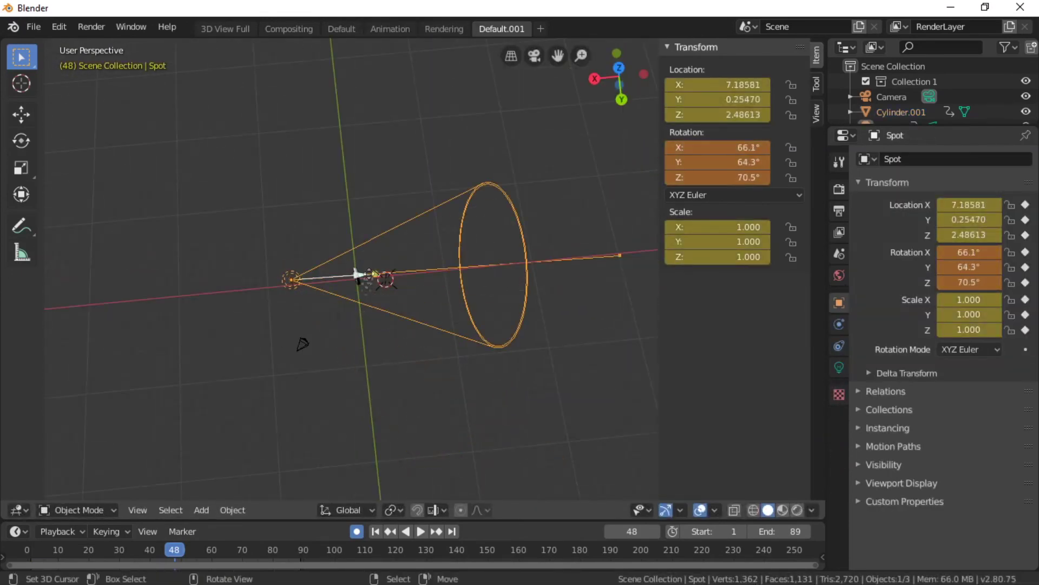
- Return to frame 0 in the Default.001 workspace and delete the spot light's keyframes
scroll(378, 271, down, 3)
click(444, 29)
click(91, 27)
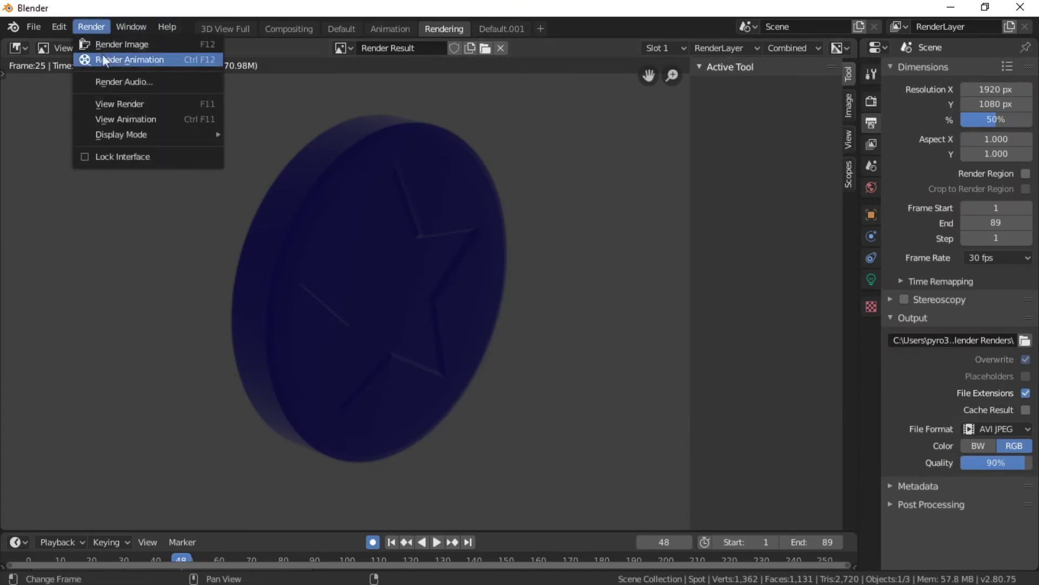
click(480, 31)
drag(200, 550, 27, 550)
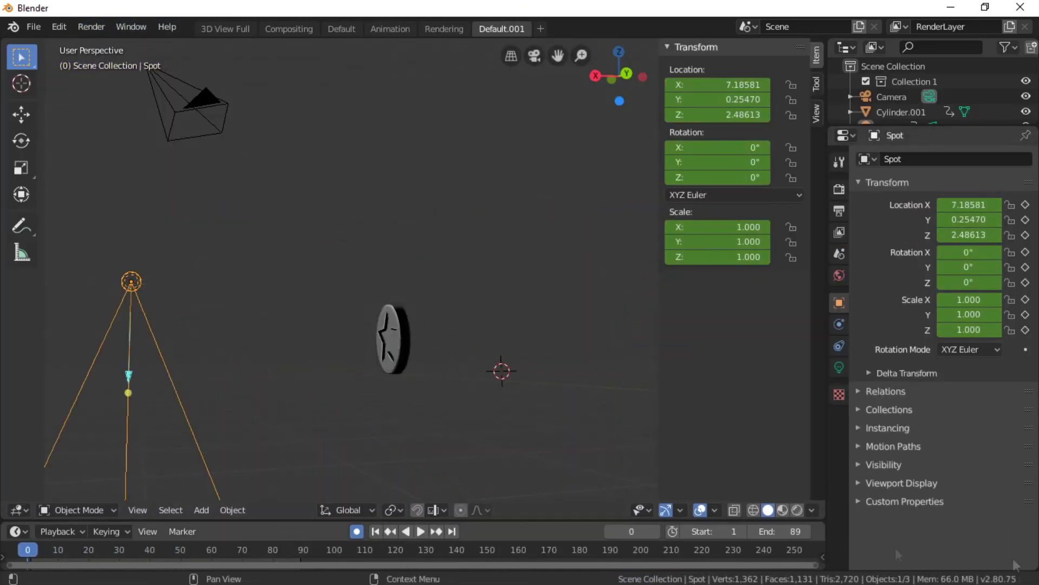
drag(265, 519, 265, 327)
key(x)
click(264, 369)
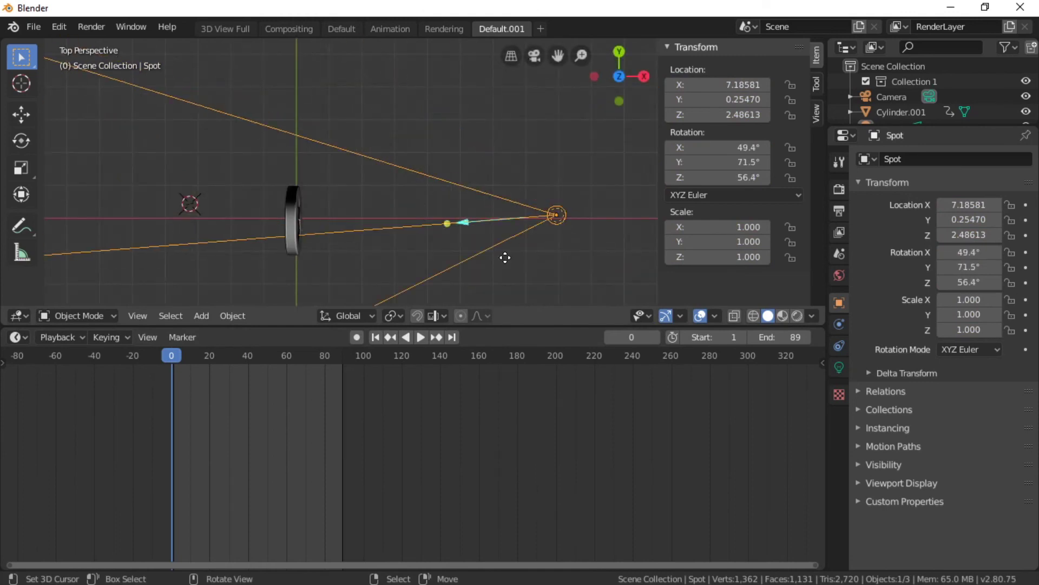
- Raise the spot light's power to about 333.6, preview rendered lighting, and render the animation
click(839, 367)
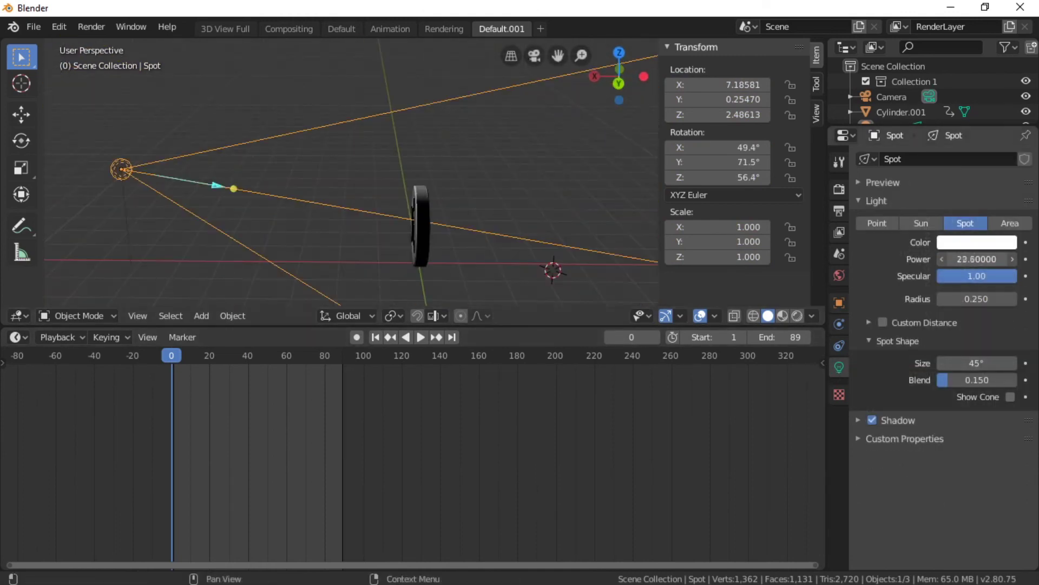
click(796, 317)
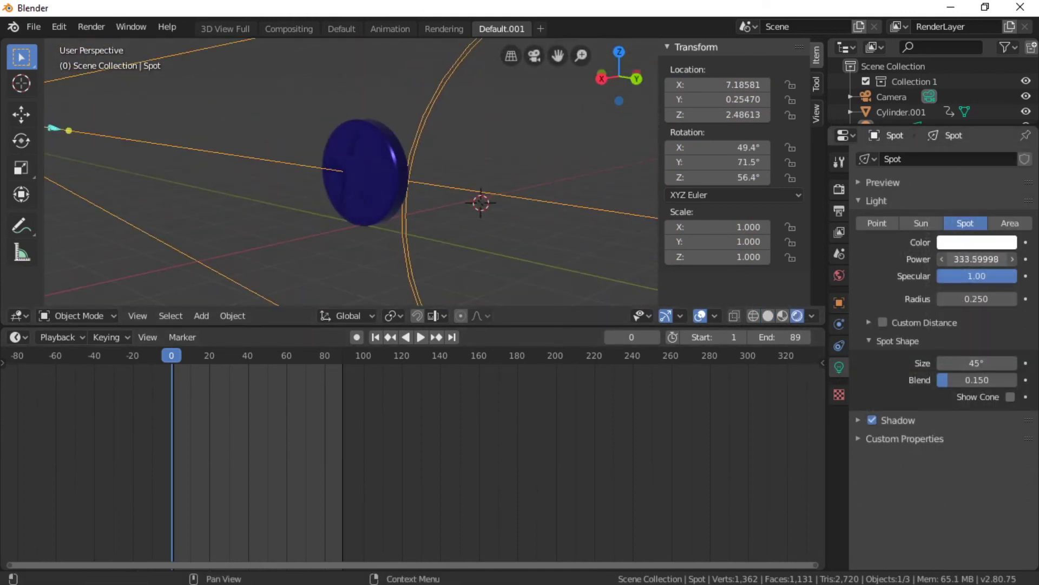
click(444, 29)
click(91, 26)
click(108, 58)
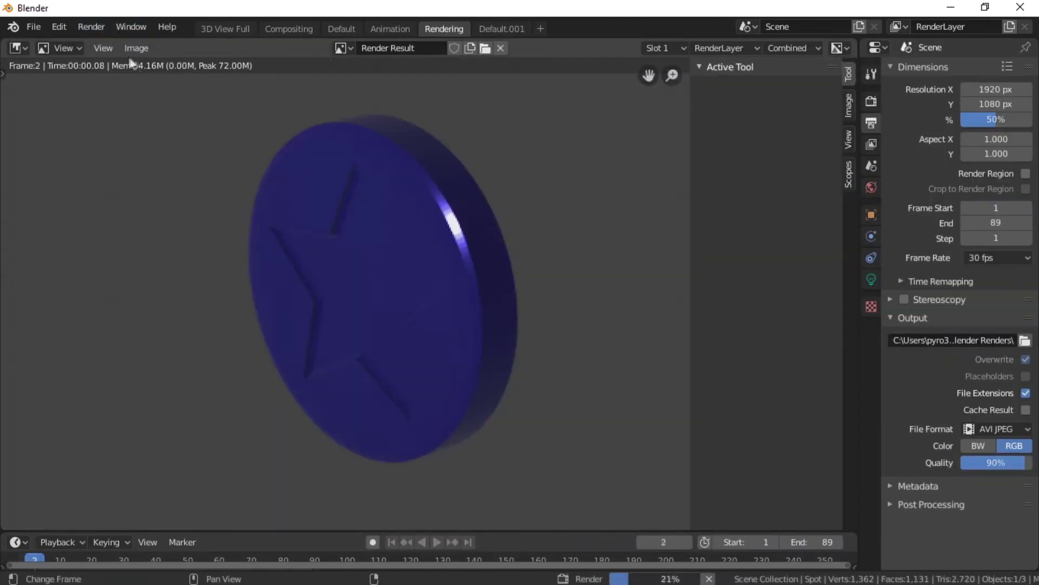